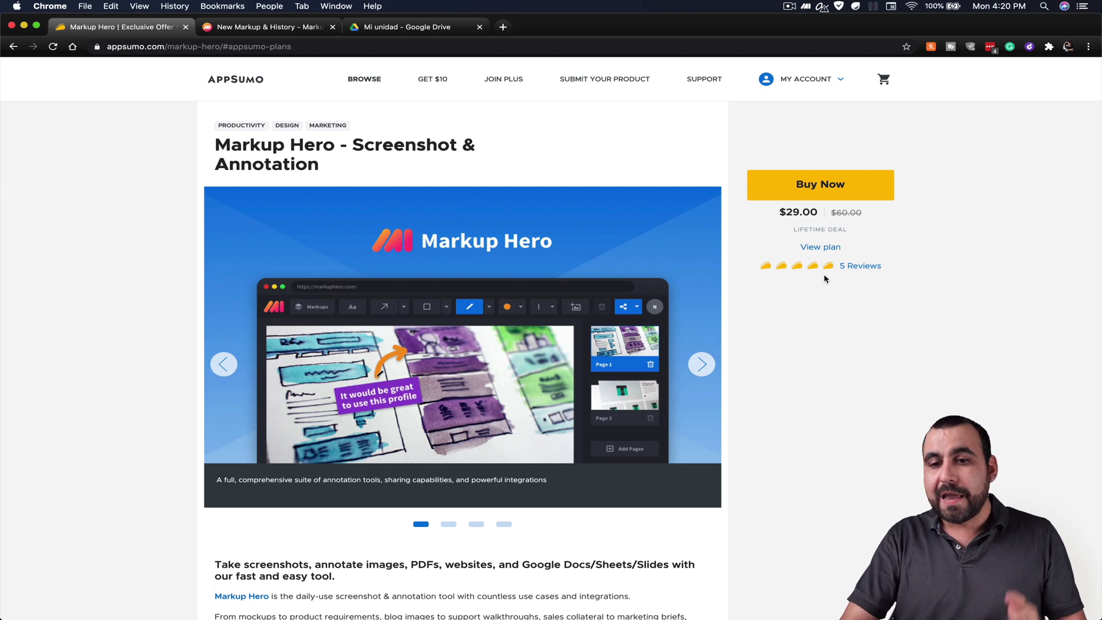
# Jump to the $29.00 Superhero Plan and highlight its 1 User, unlimited uploads and 8MB features.
pyautogui.click(820, 246)
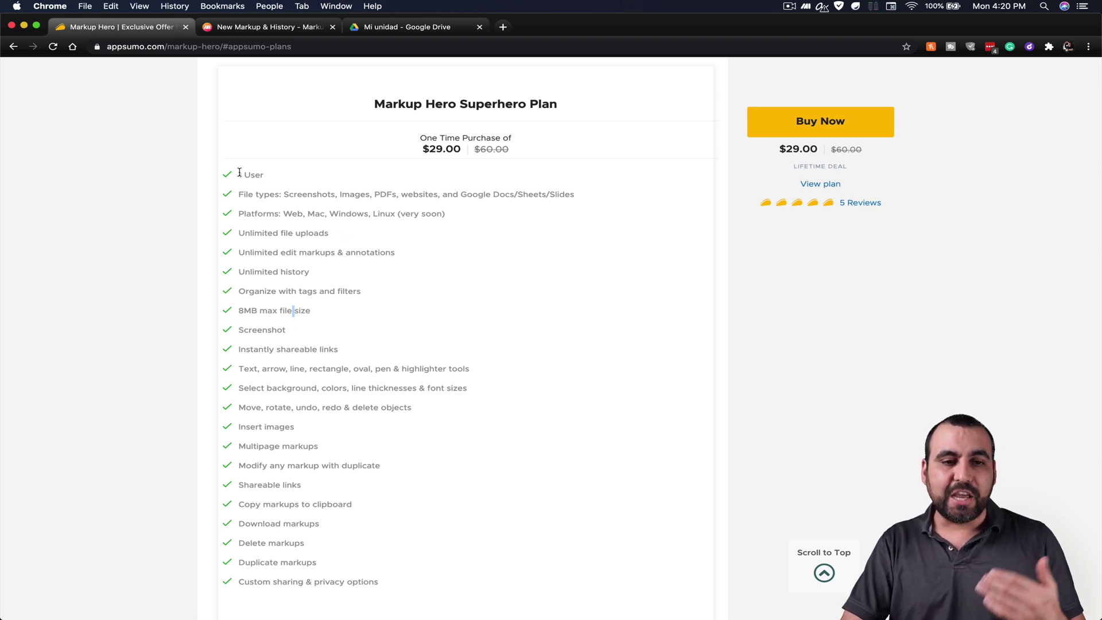
pyautogui.moveTo(237, 175); pyautogui.dragTo(262, 175)
pyautogui.click(268, 182)
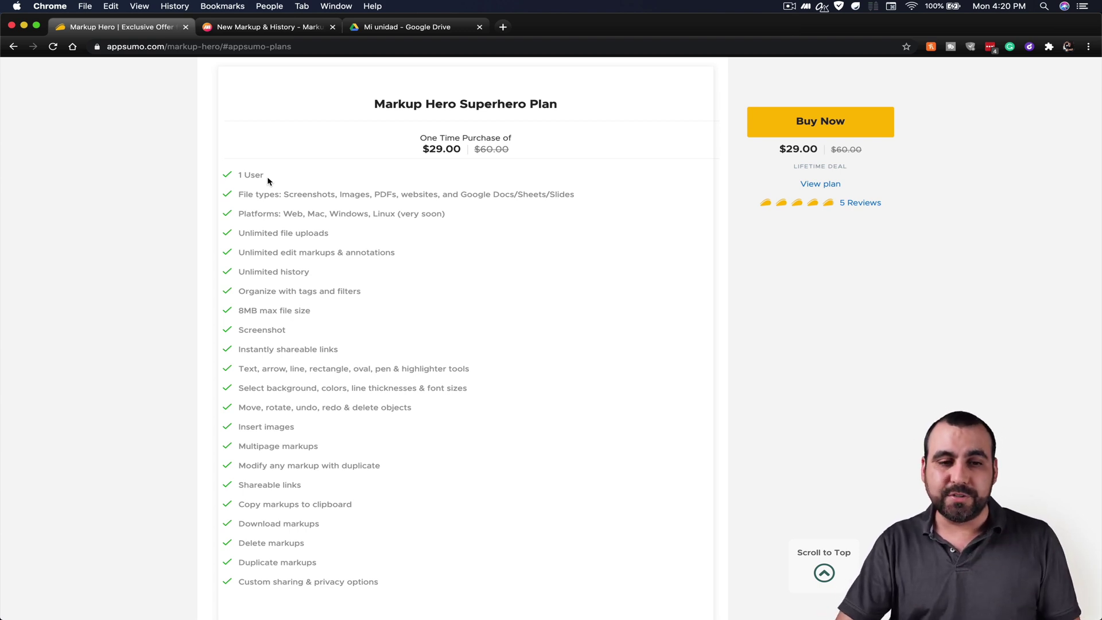
pyautogui.moveTo(237, 237); pyautogui.dragTo(345, 240)
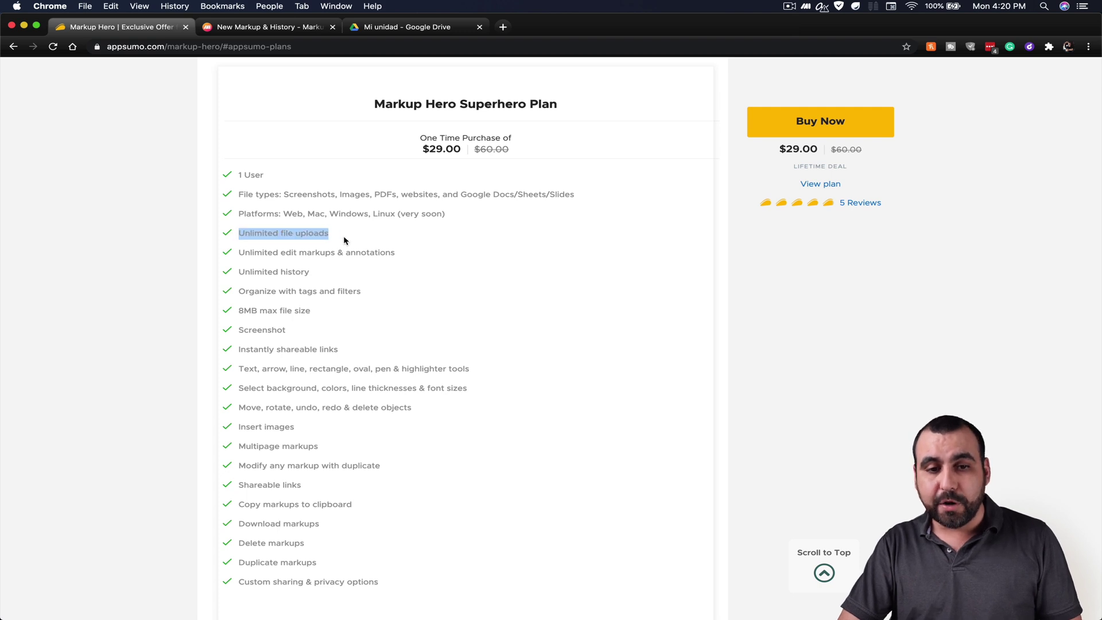
pyautogui.click(345, 240)
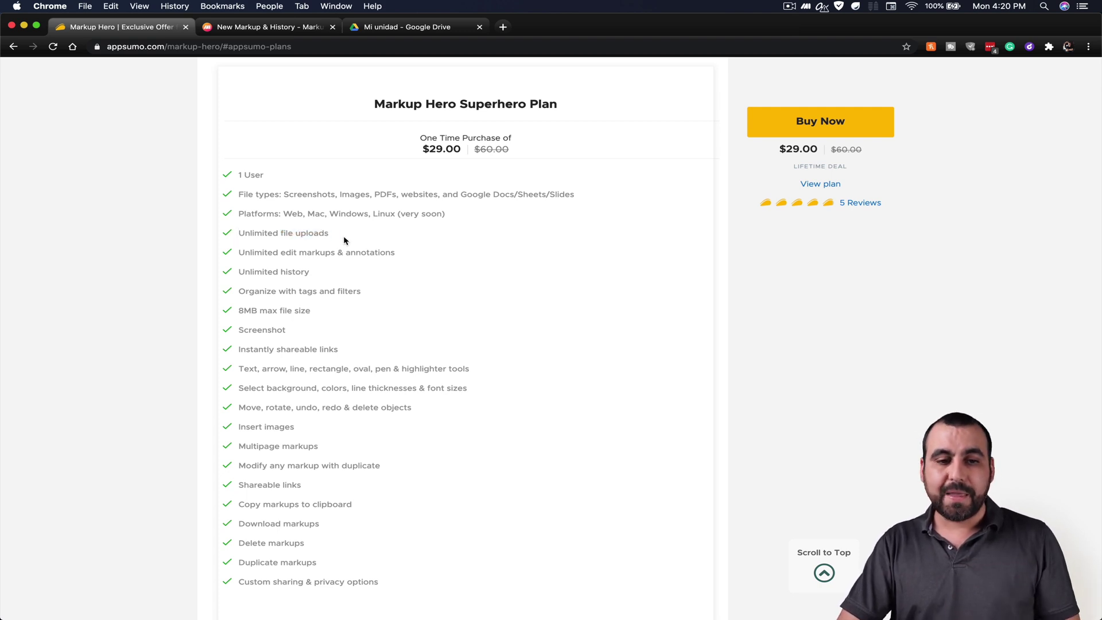
pyautogui.moveTo(237, 310); pyautogui.dragTo(319, 316)
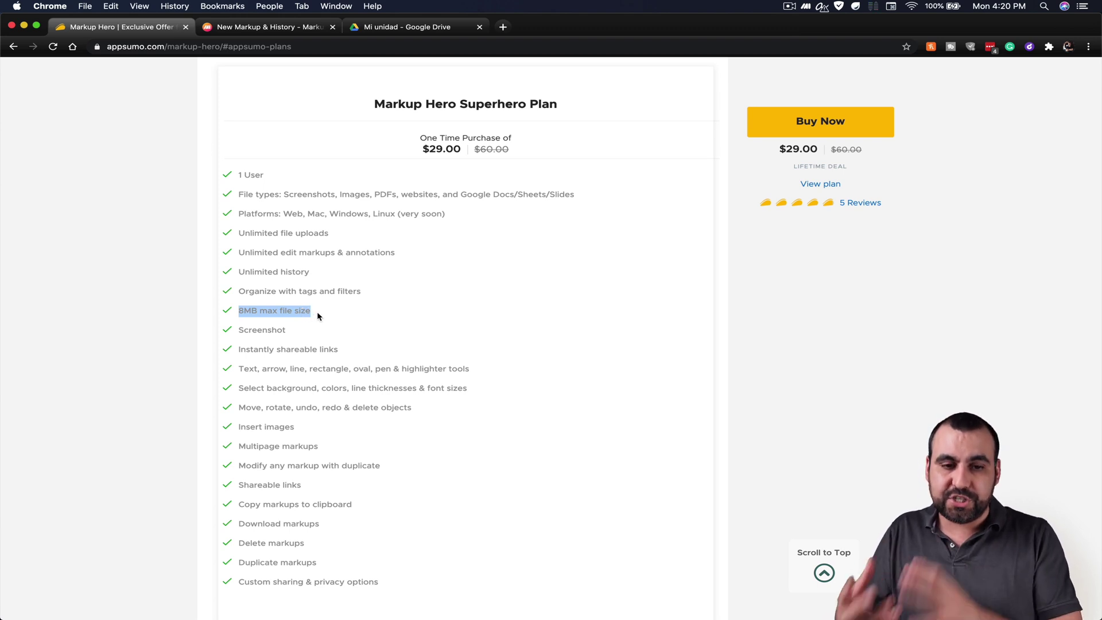
pyautogui.click(317, 311)
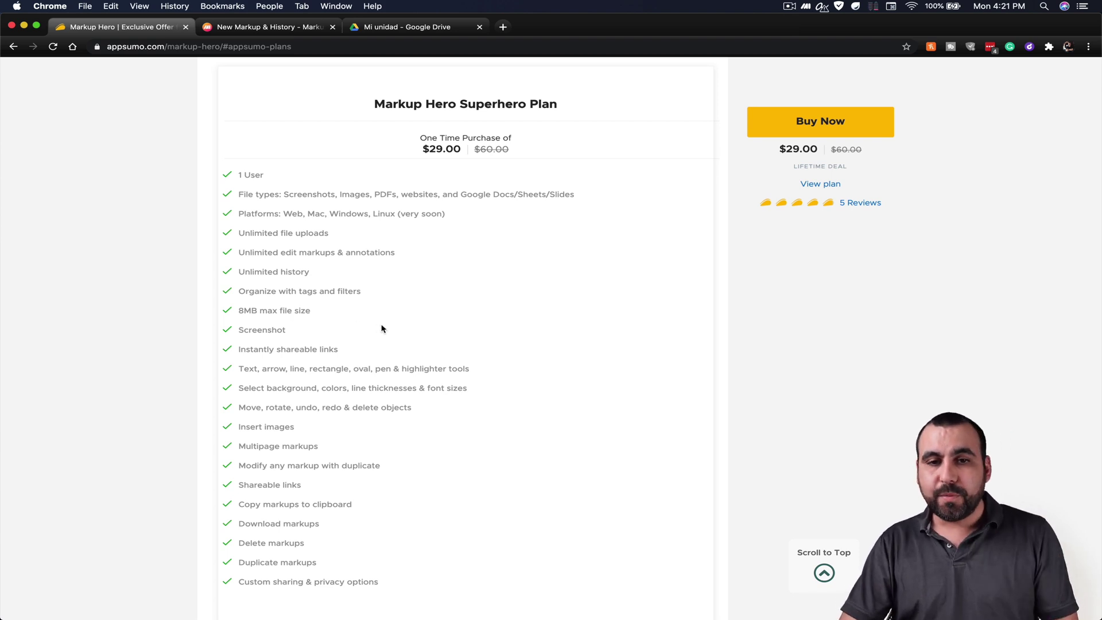
# Switch to the Markup Hero New Markup page and scroll down it.
pyautogui.click(277, 27)
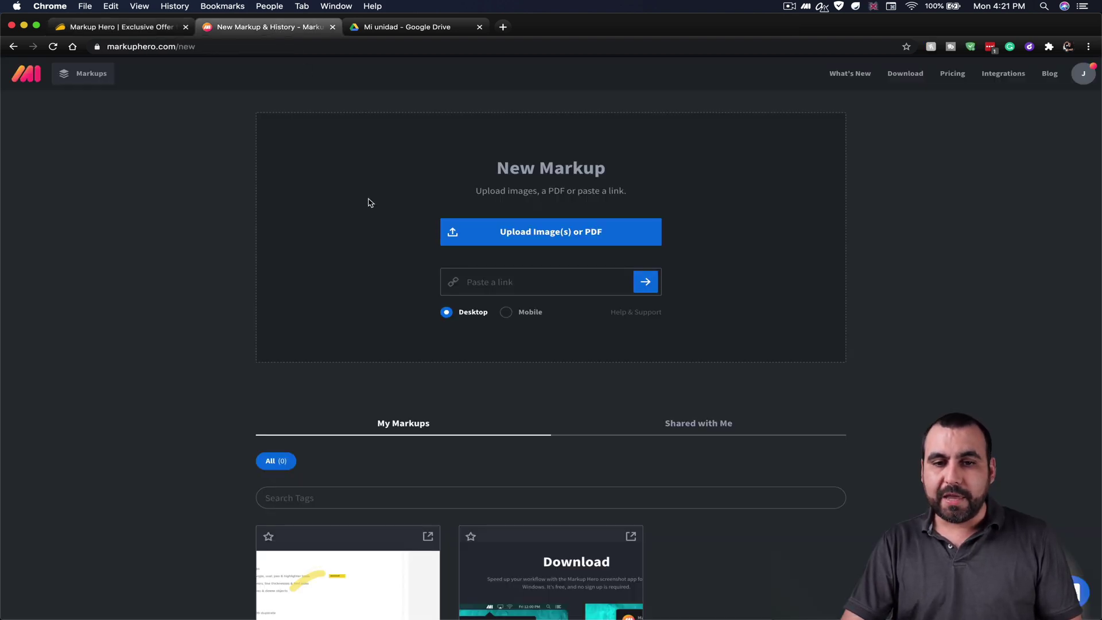
pyautogui.scroll(-1, 370, 203)
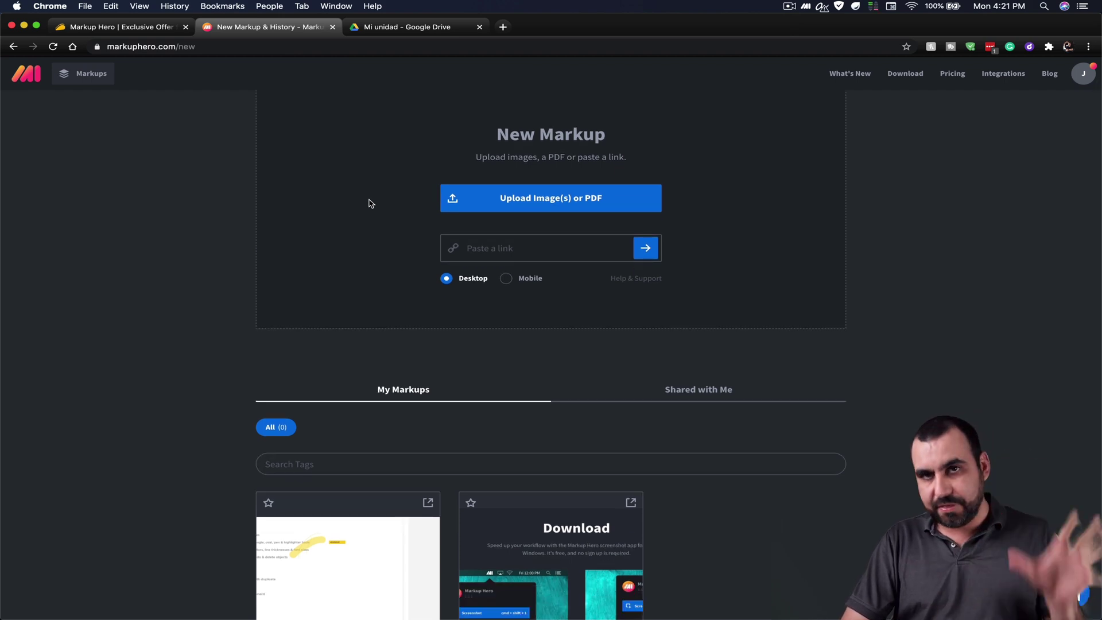
pyautogui.scroll(-1, 371, 204)
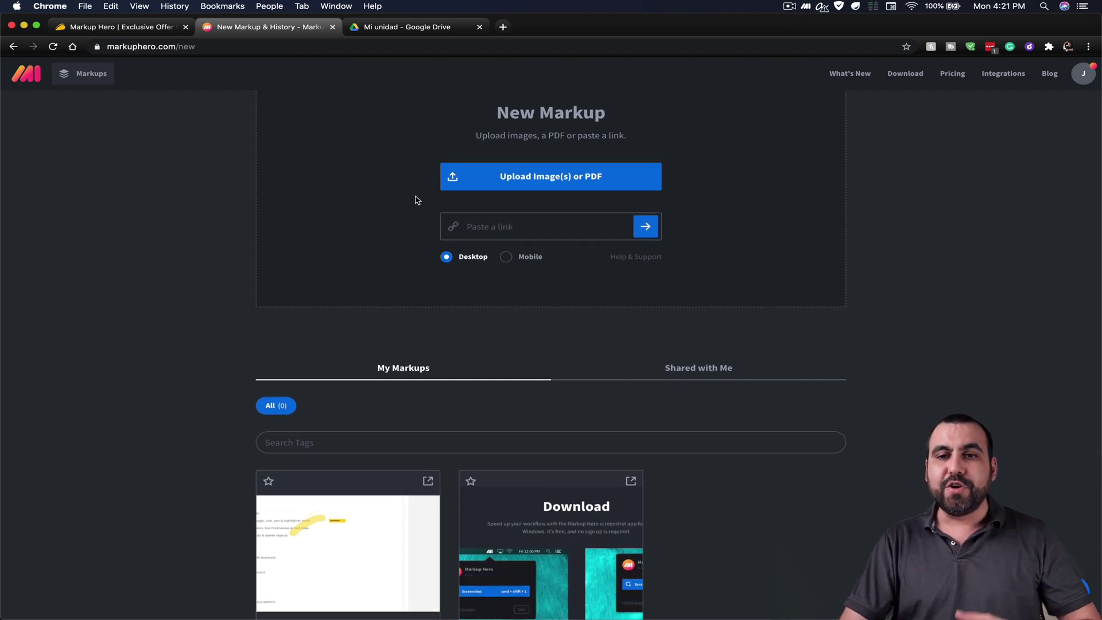
# Capture the New Markup page area with the menu-bar app's Screenshot option.
pyautogui.click(806, 7)
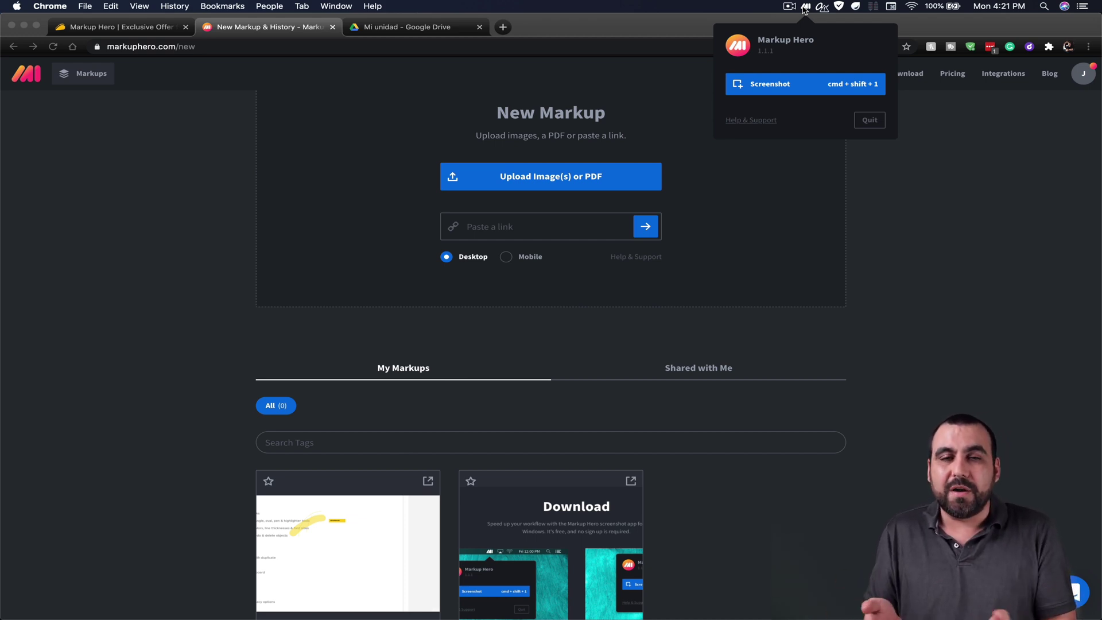
pyautogui.click(805, 7)
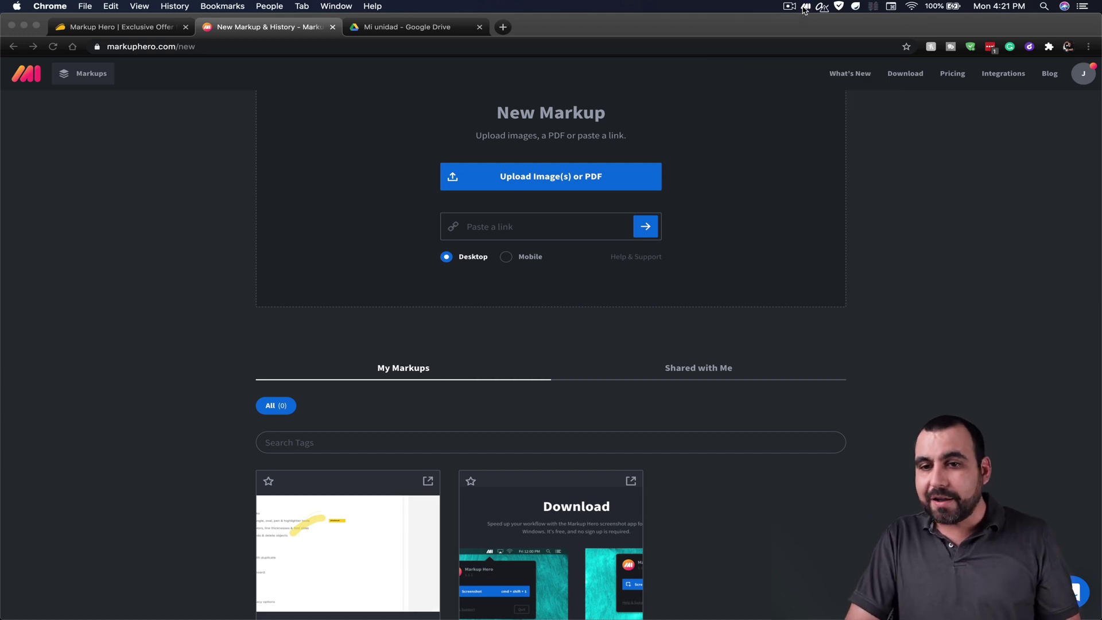
pyautogui.click(805, 7)
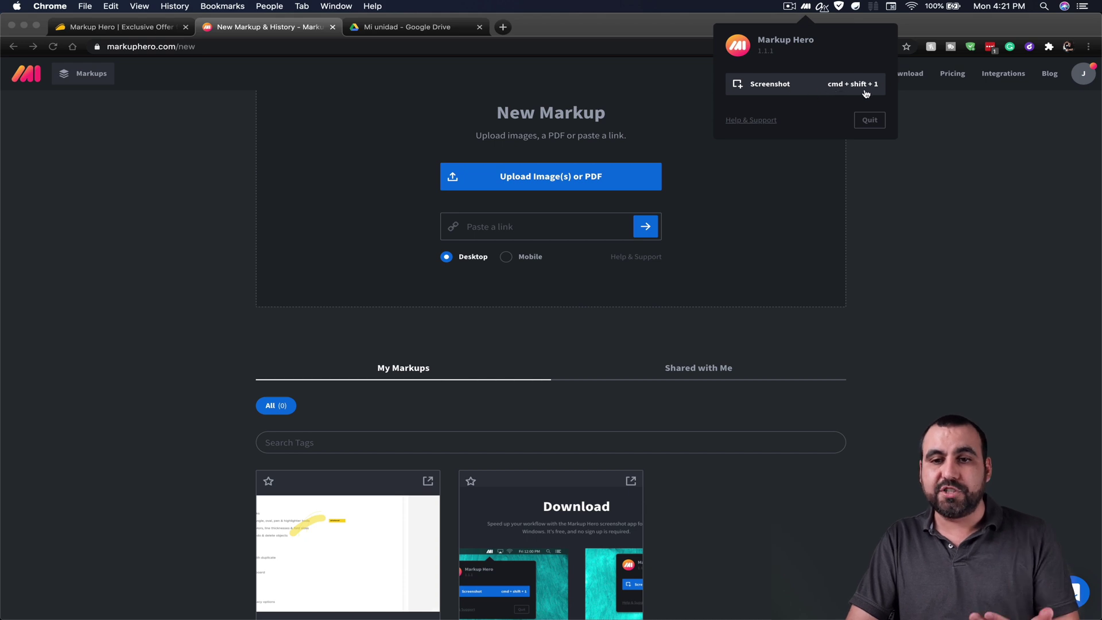
pyautogui.click(830, 87)
pyautogui.moveTo(831, 87); pyautogui.dragTo(99, 533)
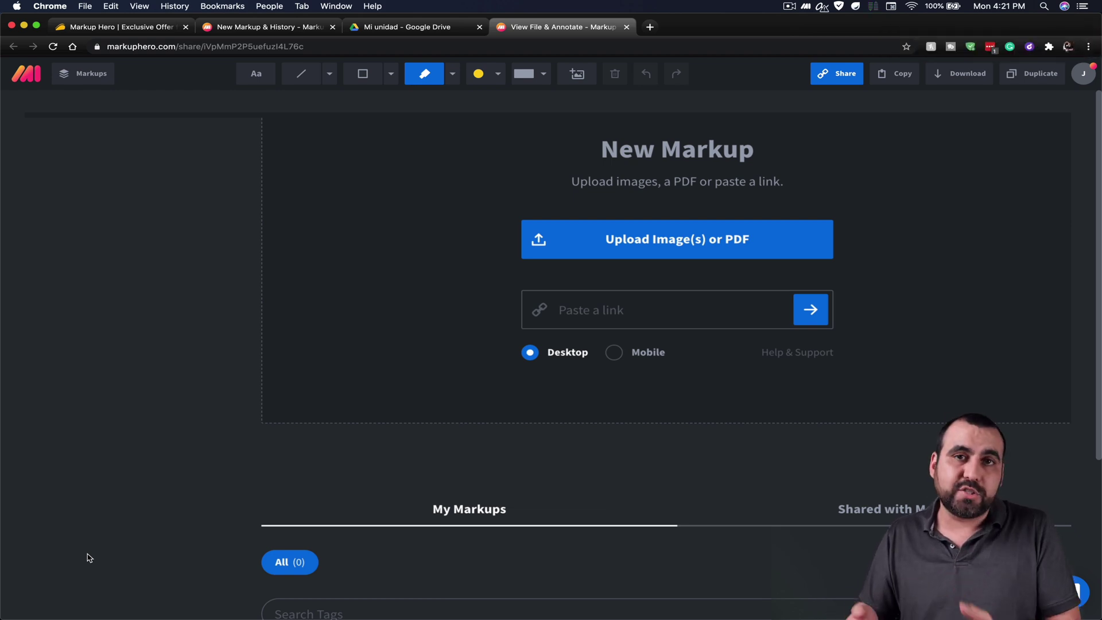
pyautogui.click(856, 7)
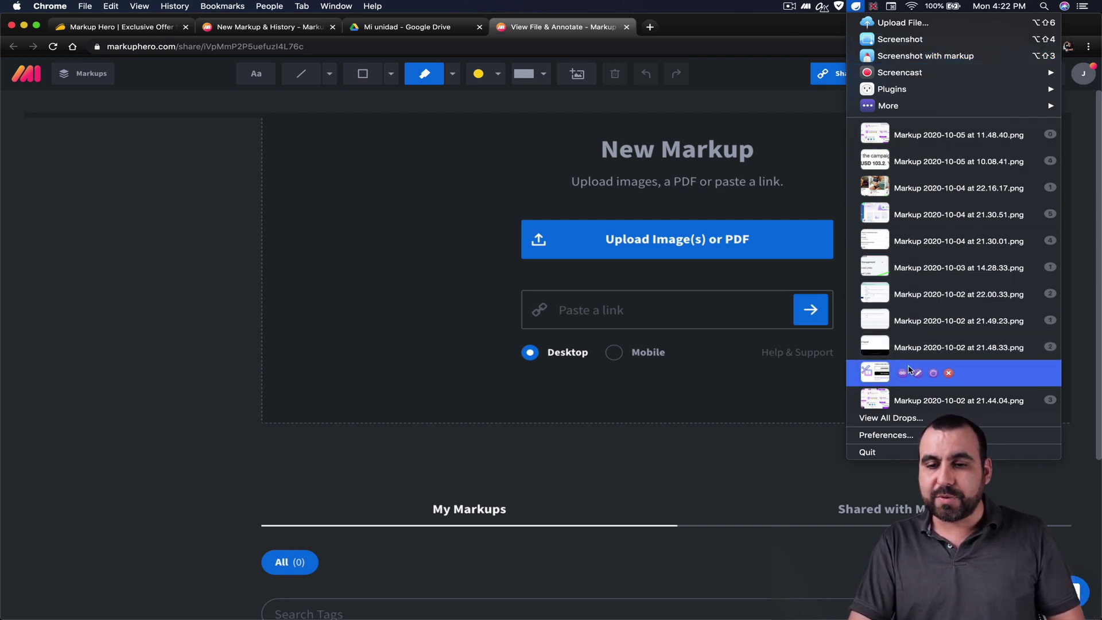
pyautogui.moveTo(948, 267)
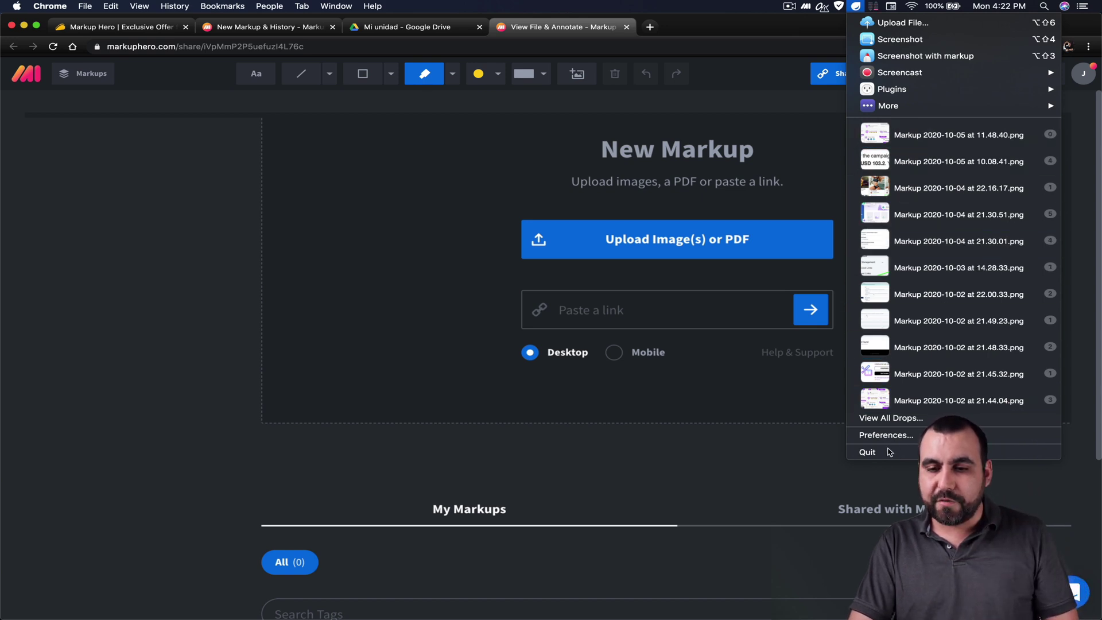
pyautogui.click(765, 120)
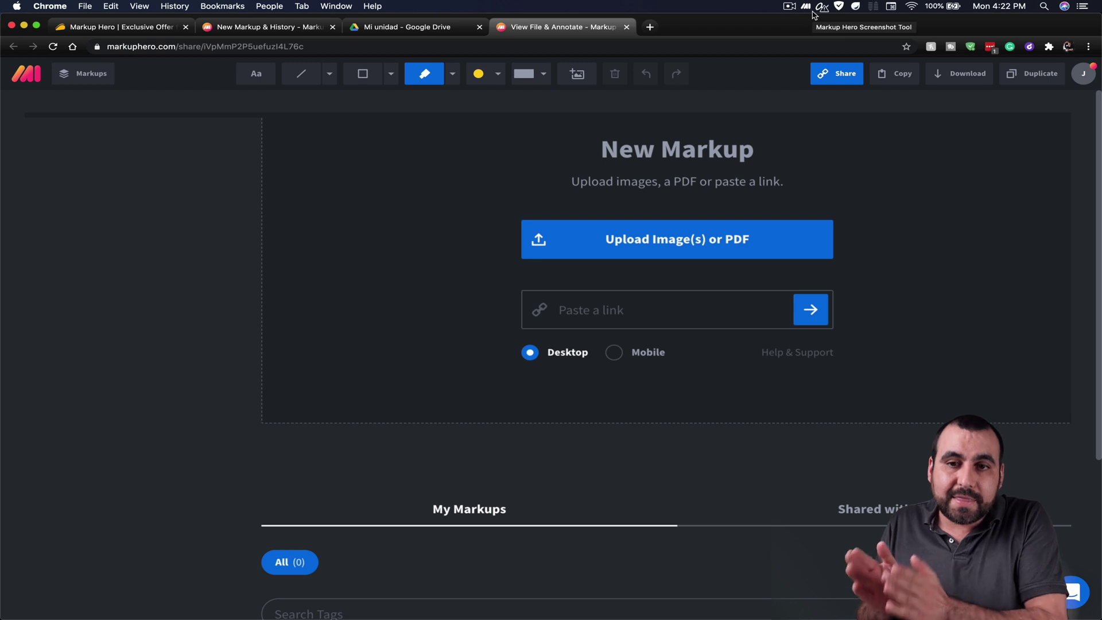
pyautogui.click(811, 10)
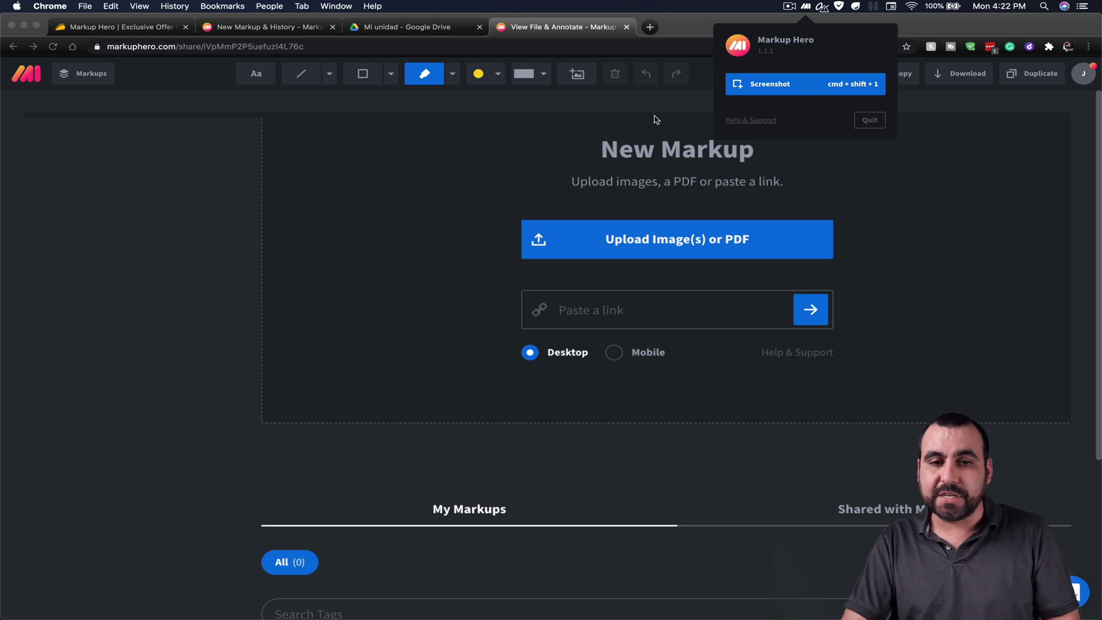
pyautogui.click(837, 188)
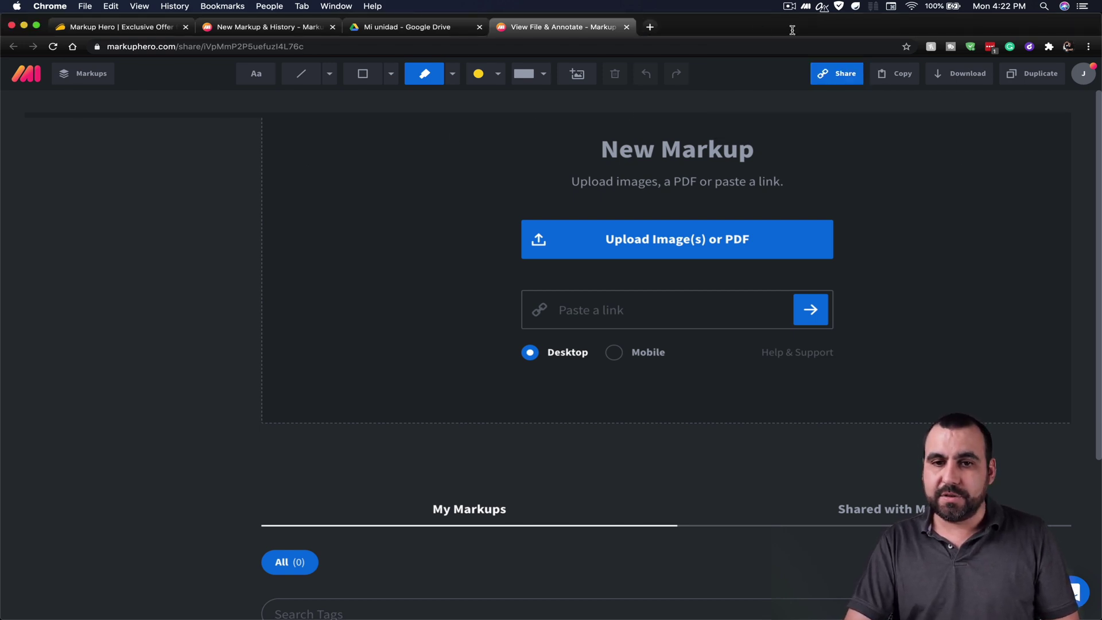
pyautogui.click(628, 29)
# Return to the New Markup page and capture a fresh region with Cmd+Shift+1.
pyautogui.click(278, 29)
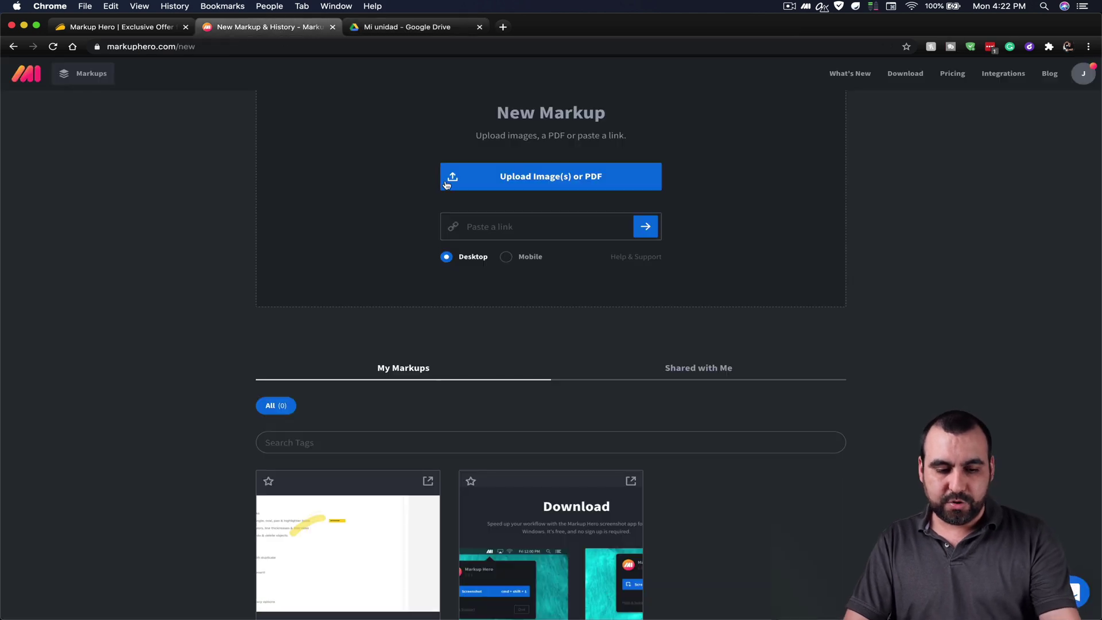
pyautogui.press('super+shift+1')
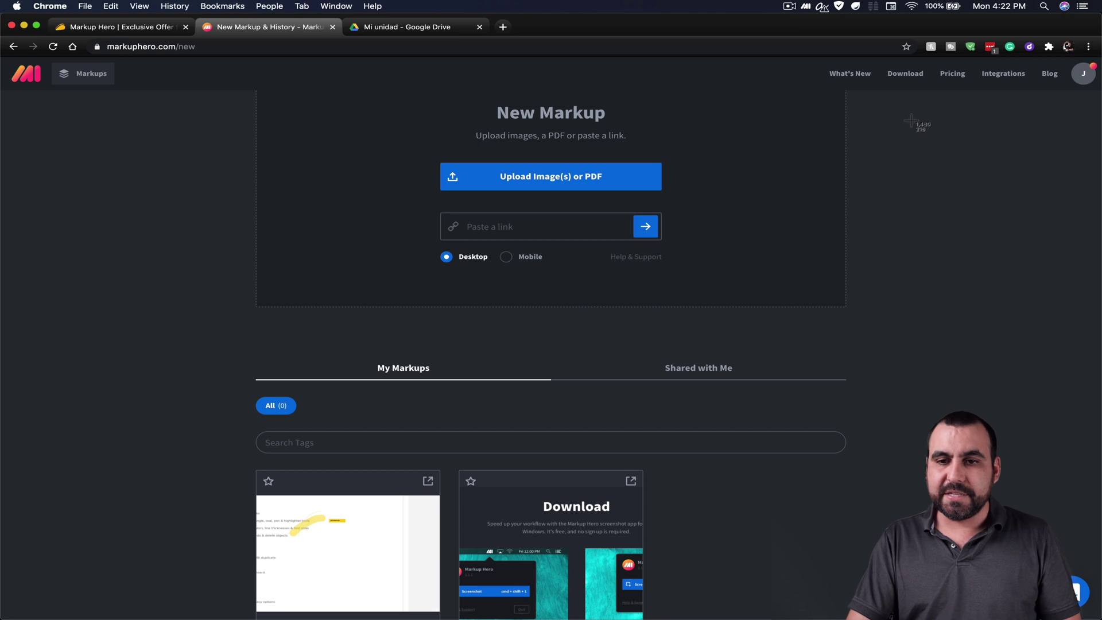
pyautogui.moveTo(942, 113); pyautogui.dragTo(149, 592)
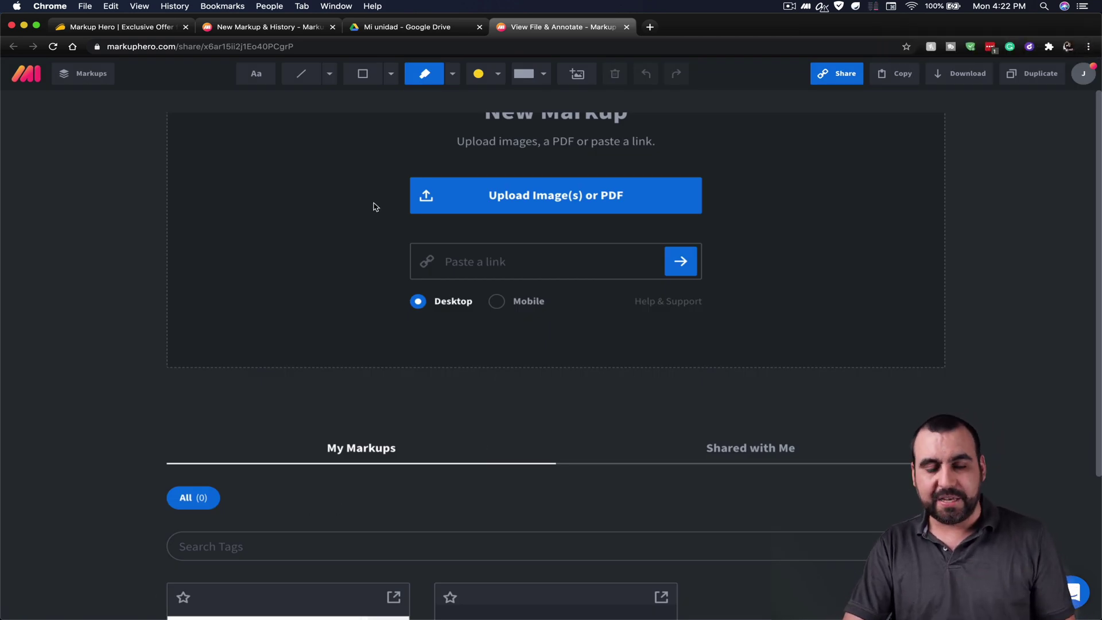
# Add a 'HELLO GUYS' text box and widen it to fit on one line.
pyautogui.click(257, 79)
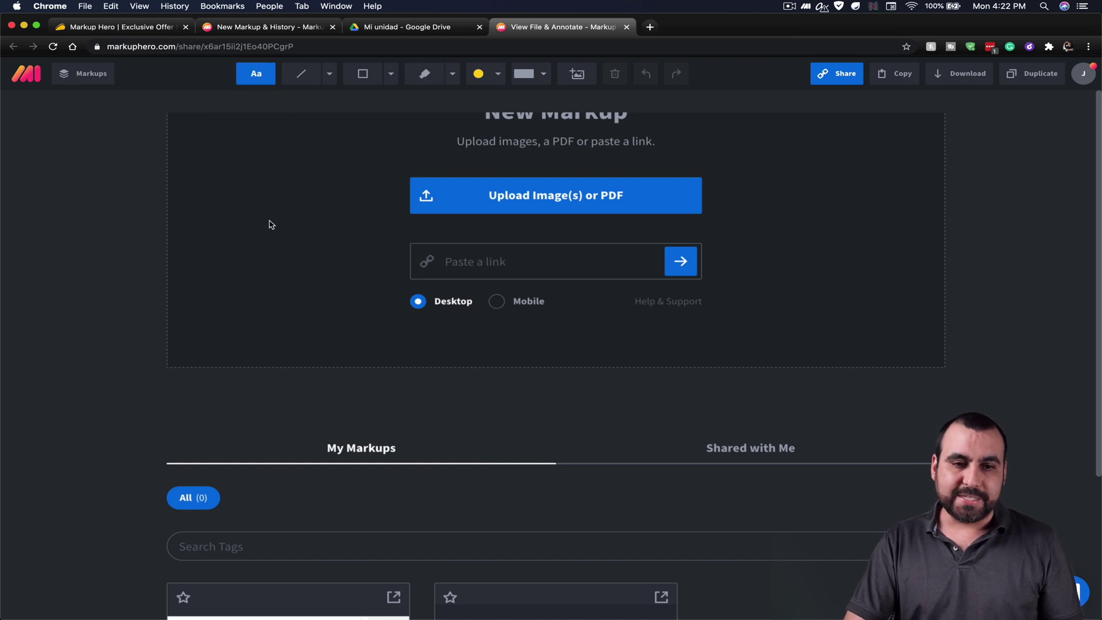
pyautogui.click(261, 290)
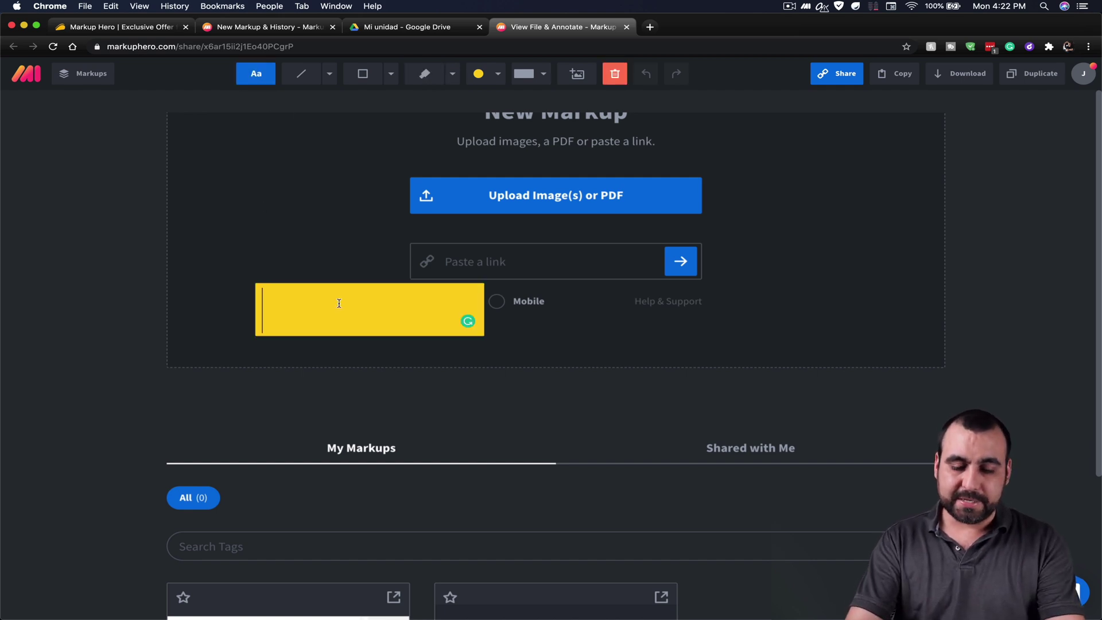
pyautogui.write('HELLO G')
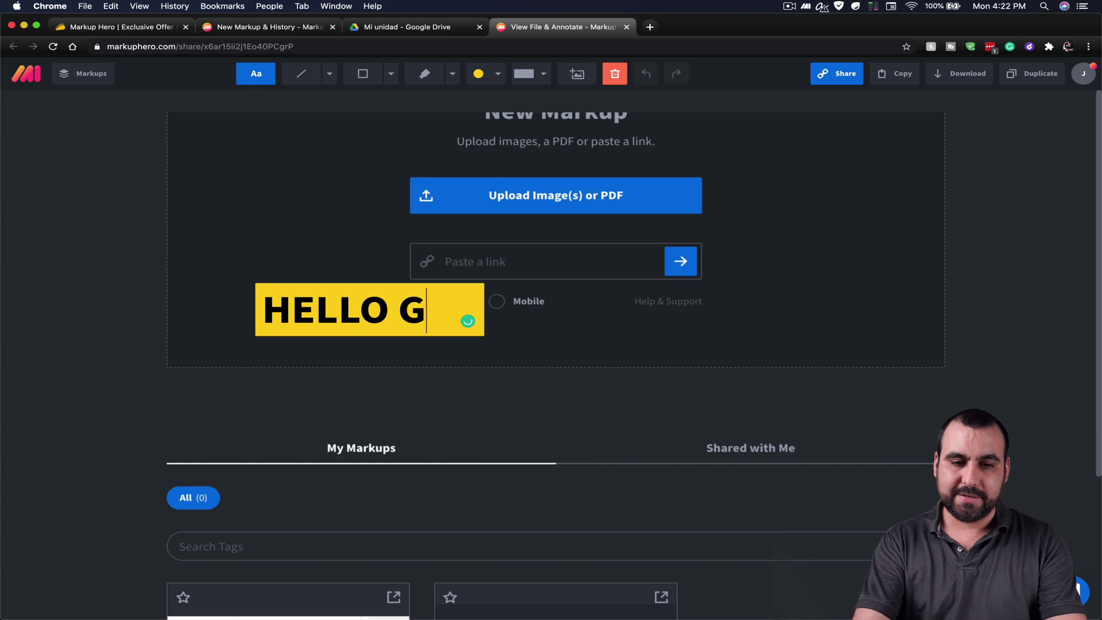
pyautogui.write('UYS')
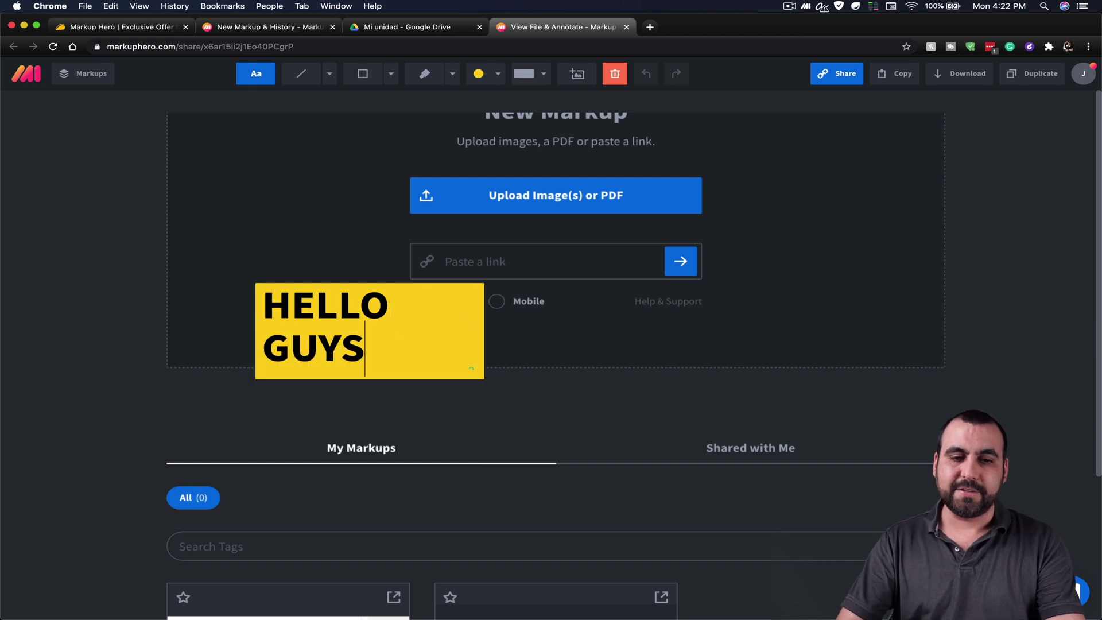
pyautogui.click(483, 317)
pyautogui.moveTo(490, 333); pyautogui.dragTo(537, 324)
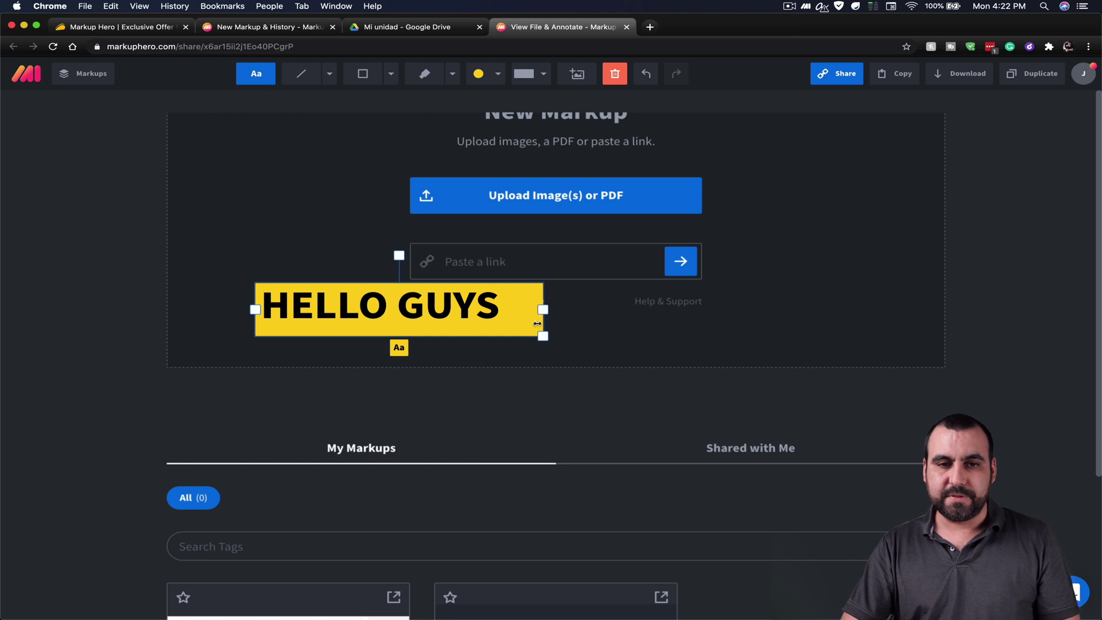
pyautogui.click(432, 307)
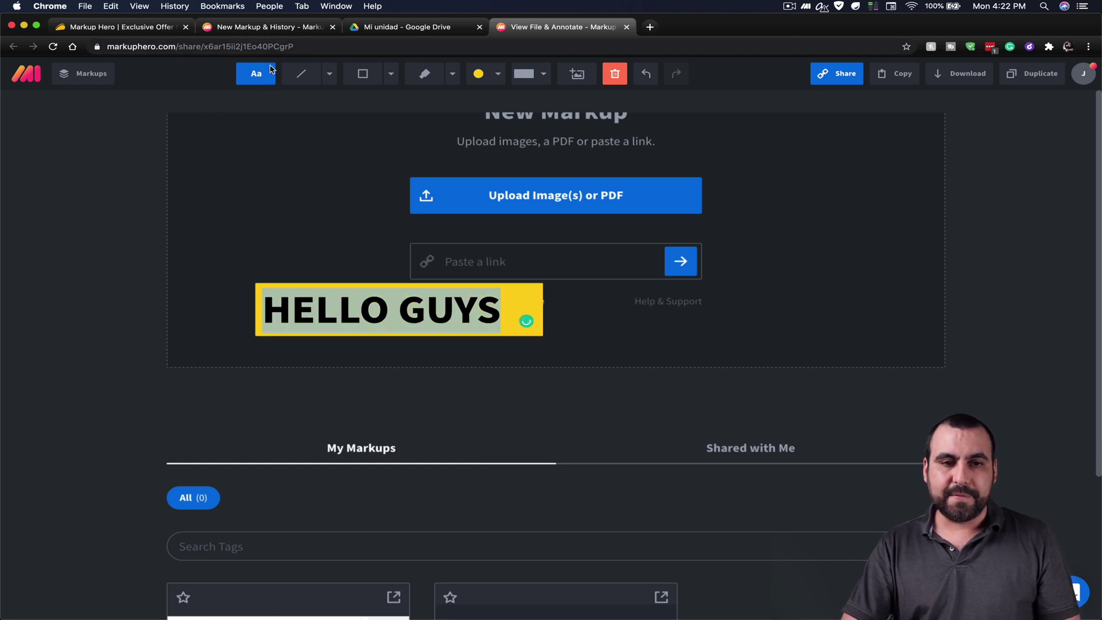
# Set the HELLO GUYS text to size 4 and move it to the top-left.
pyautogui.click(533, 77)
pyautogui.click(536, 127)
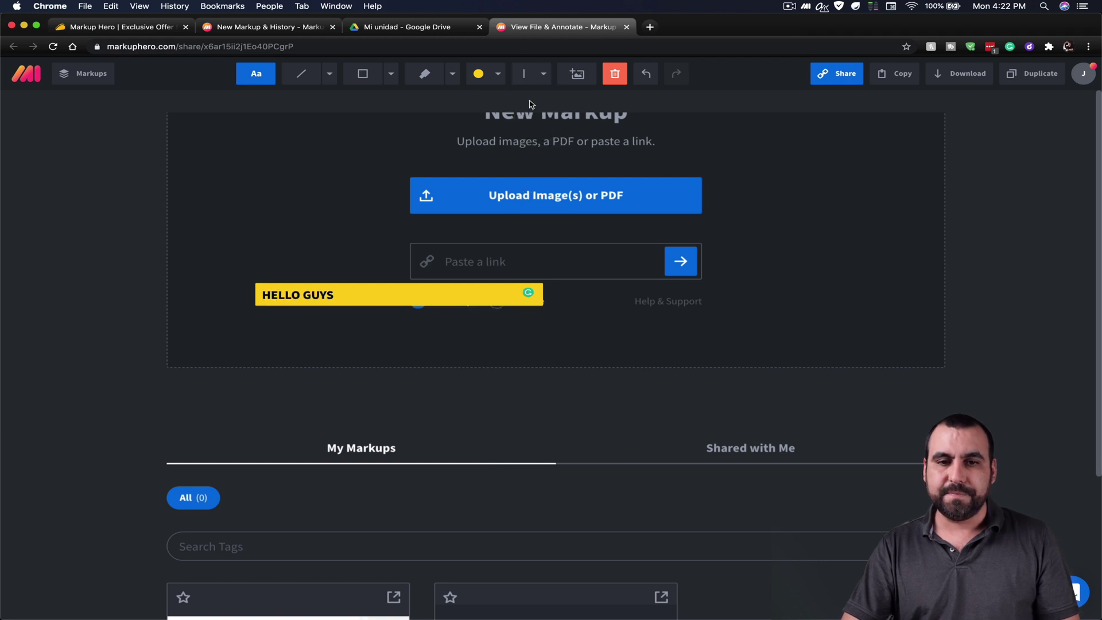
pyautogui.click(531, 74)
pyautogui.click(533, 166)
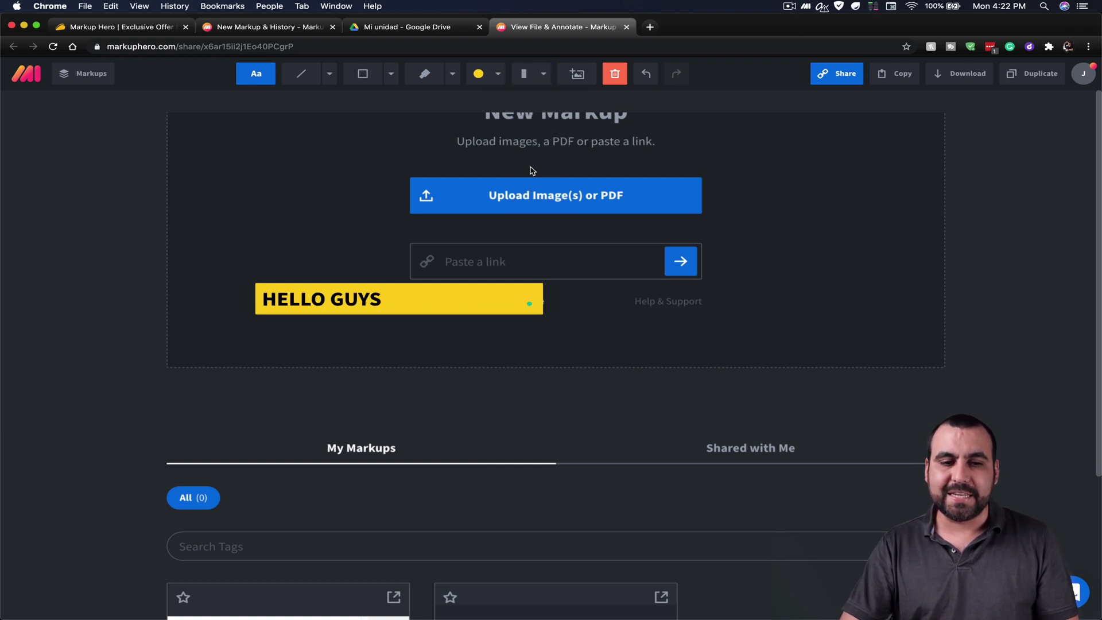
pyautogui.click(296, 276)
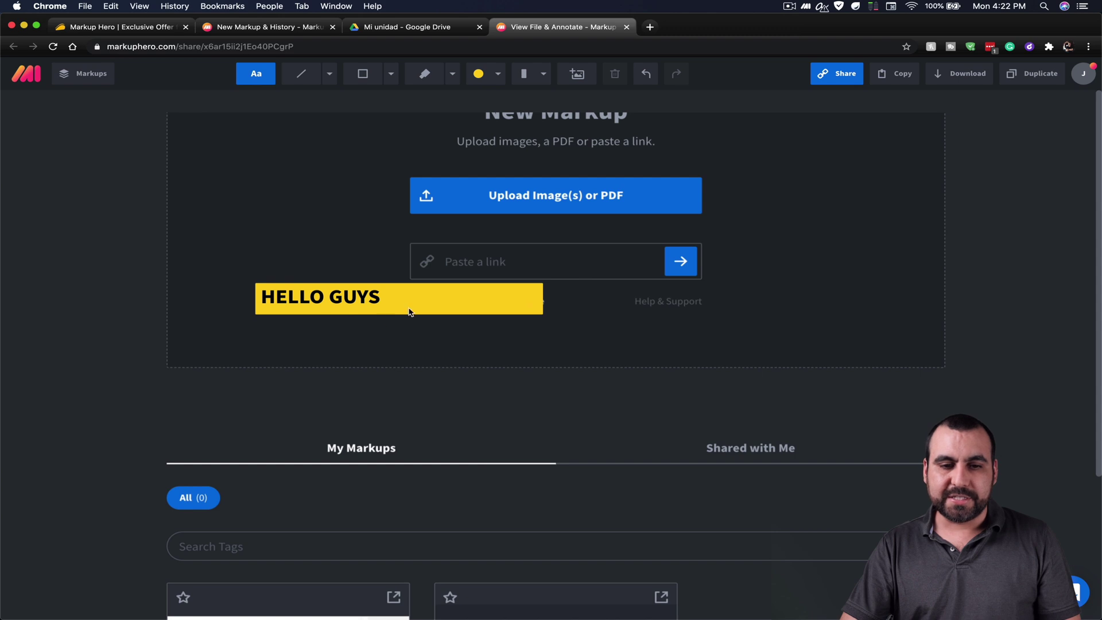
pyautogui.moveTo(410, 311); pyautogui.dragTo(247, 171)
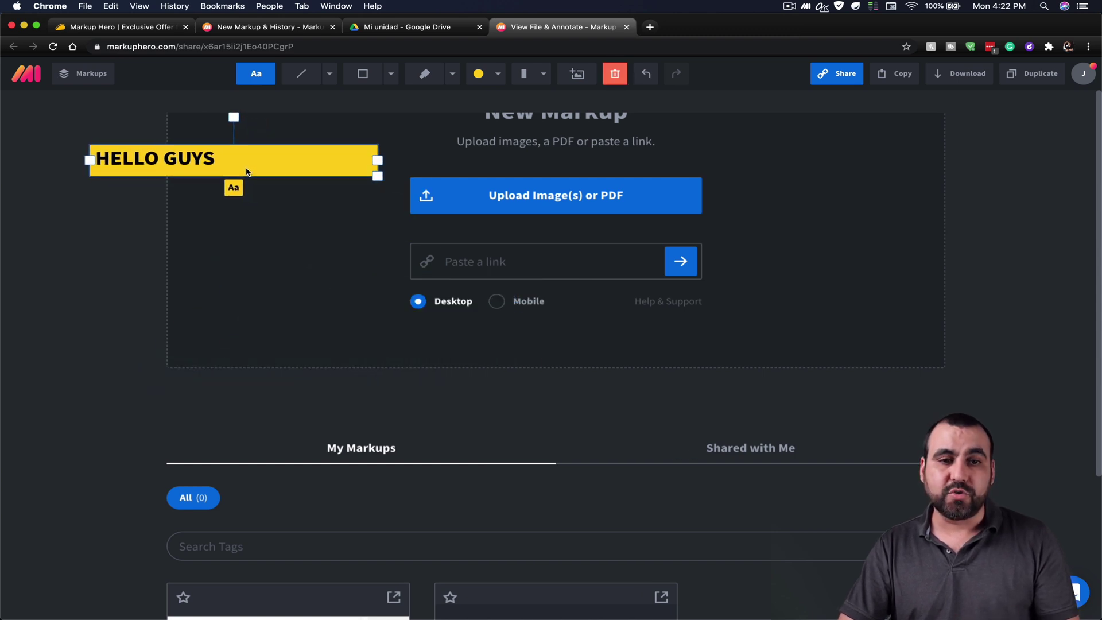
pyautogui.click(302, 72)
# Draw a yellow line across the page and an arrow toward the lower card.
pyautogui.moveTo(262, 283)
pyautogui.mouseDown()
pyautogui.moveTo(448, 344)
pyautogui.moveTo(580, 341)
pyautogui.moveTo(414, 282)
pyautogui.mouseUp()
pyautogui.click(330, 74)
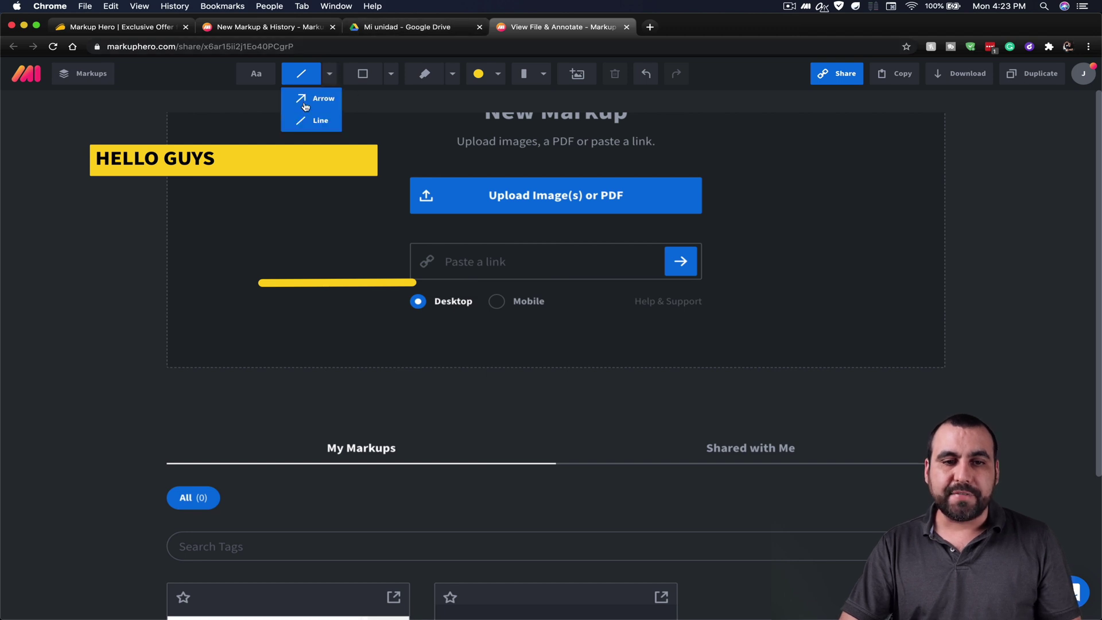
pyautogui.click(305, 106)
pyautogui.click(924, 363)
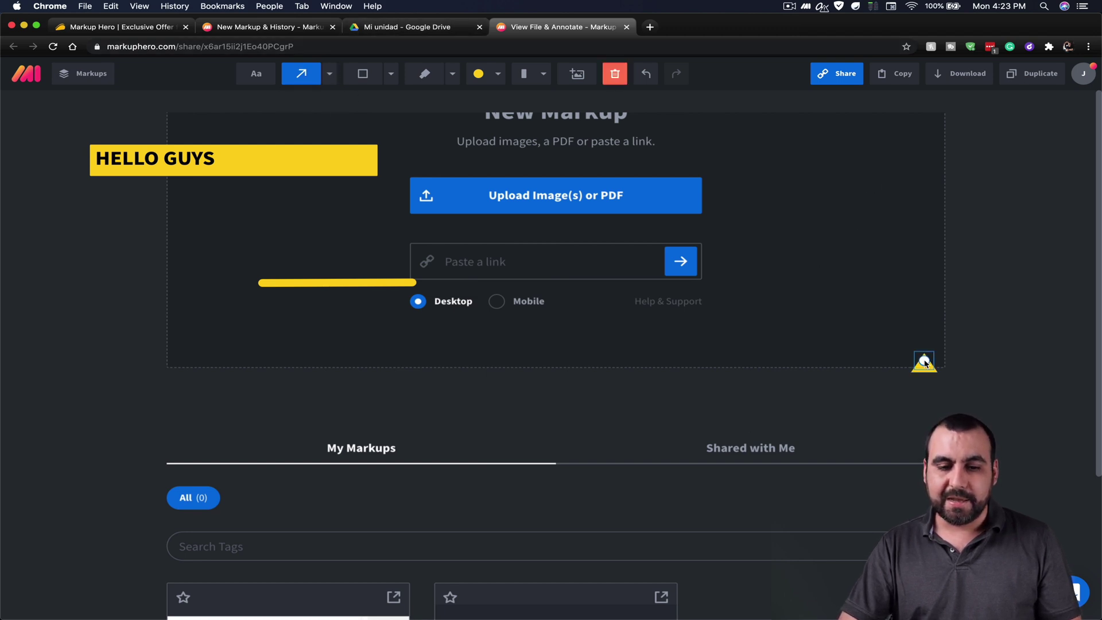
pyautogui.moveTo(925, 363); pyautogui.dragTo(579, 595)
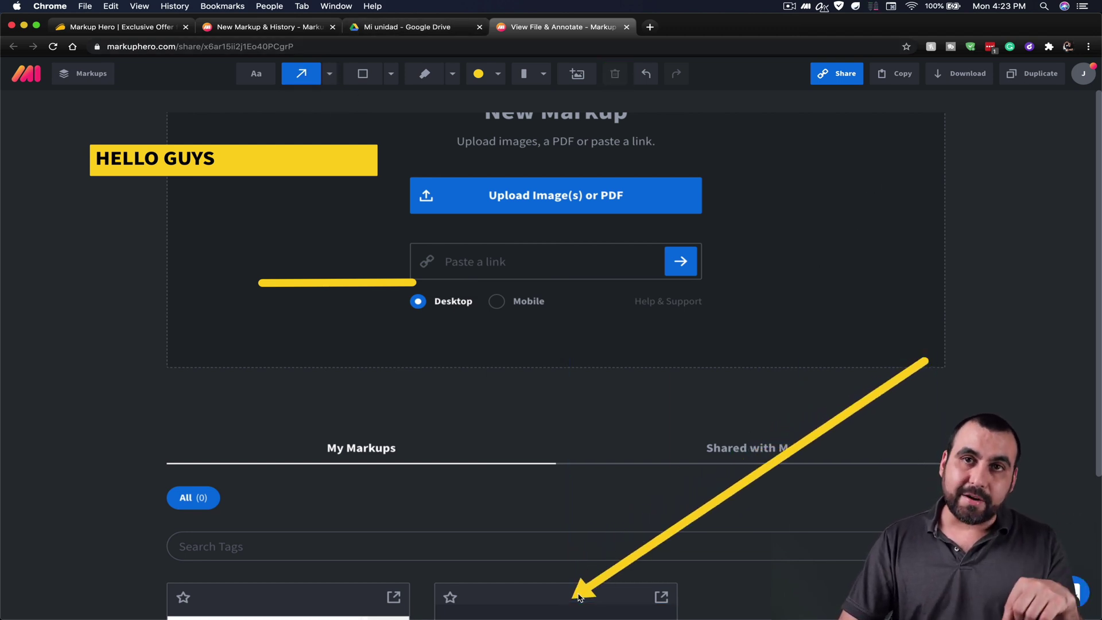
# Frame the upload button with a rectangle and encircle the All pill with an ellipse.
pyautogui.click(363, 78)
pyautogui.click(827, 138)
pyautogui.moveTo(818, 154); pyautogui.dragTo(376, 242)
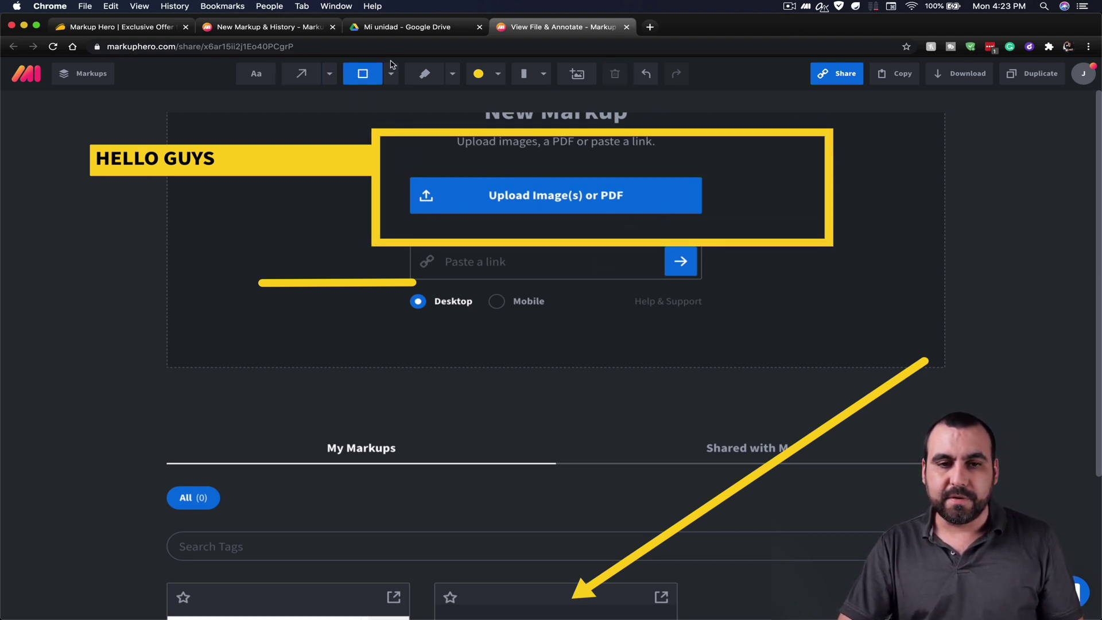
pyautogui.click(391, 73)
pyautogui.click(371, 119)
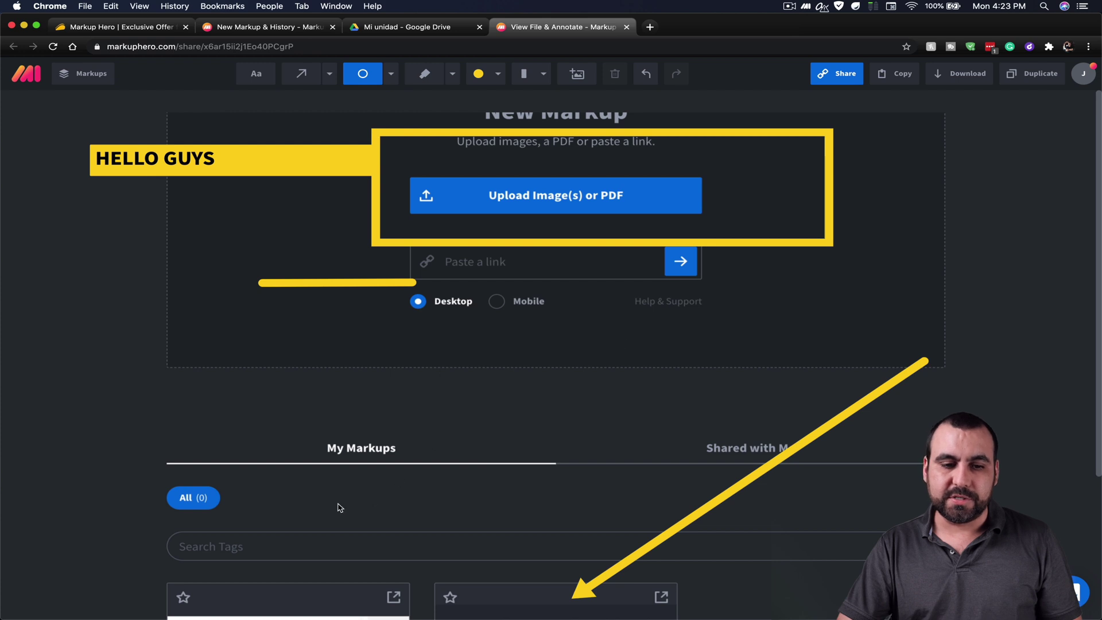
pyautogui.click(235, 520)
pyautogui.moveTo(207, 493); pyautogui.dragTo(168, 477)
pyautogui.moveTo(236, 521); pyautogui.dragTo(204, 507)
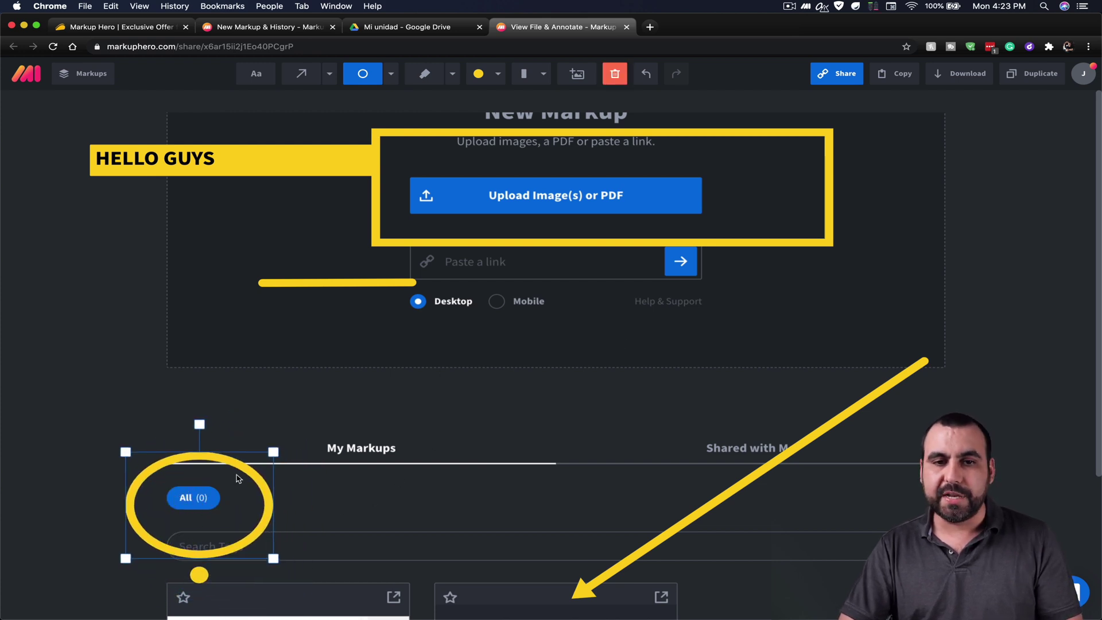
# Highlight the word Desktop in yellow and copy the markup's share link.
pyautogui.click(426, 81)
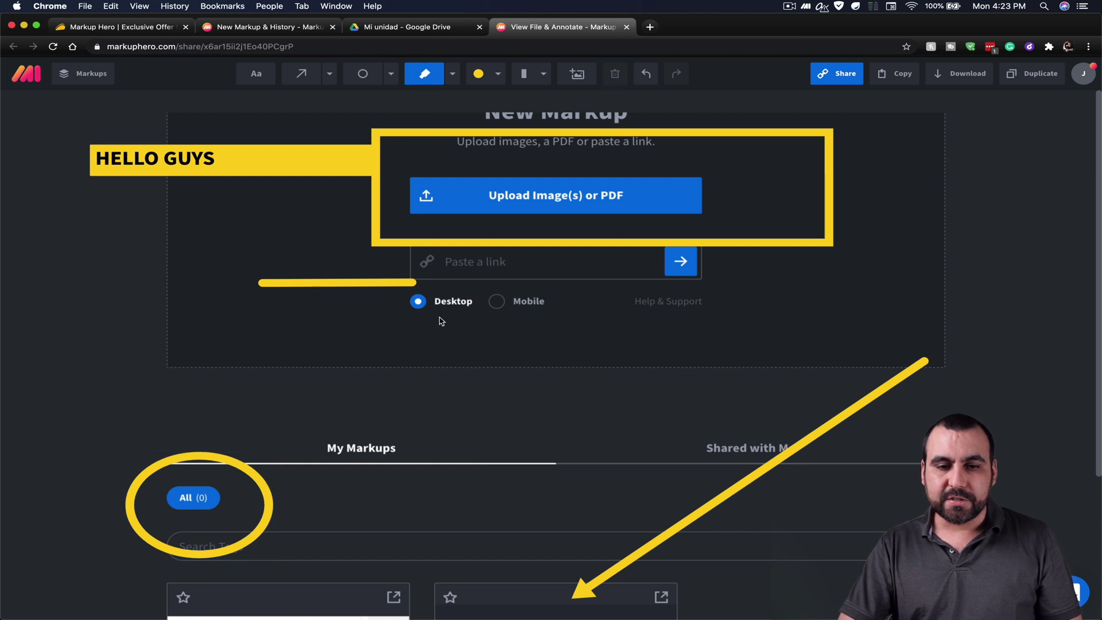
pyautogui.moveTo(434, 301); pyautogui.dragTo(480, 302)
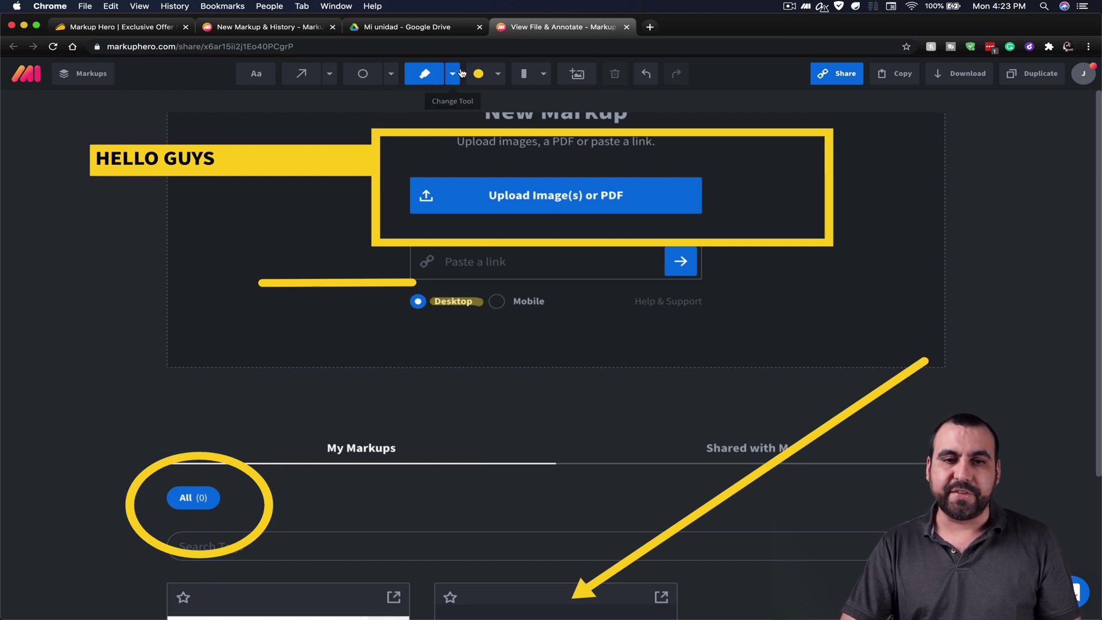
pyautogui.click(498, 74)
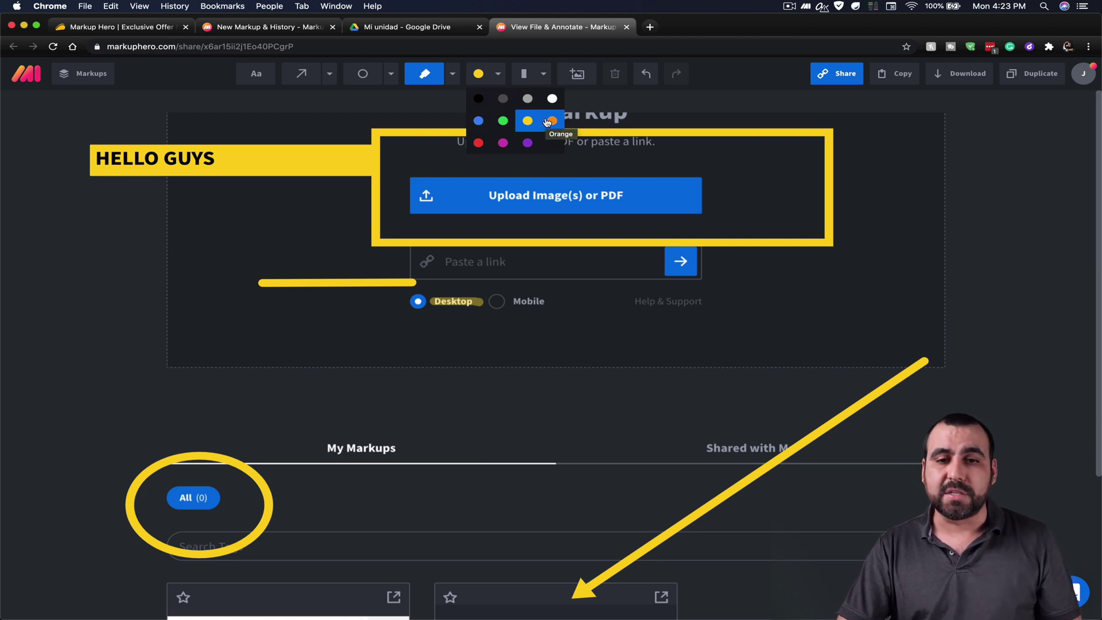
pyautogui.click(542, 76)
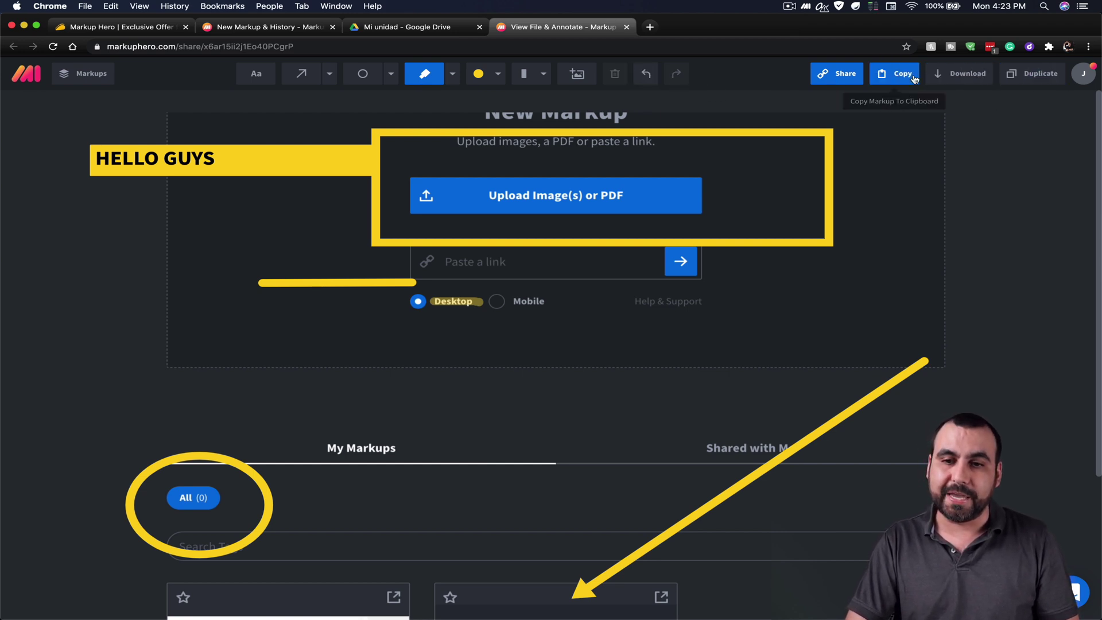
pyautogui.click(820, 82)
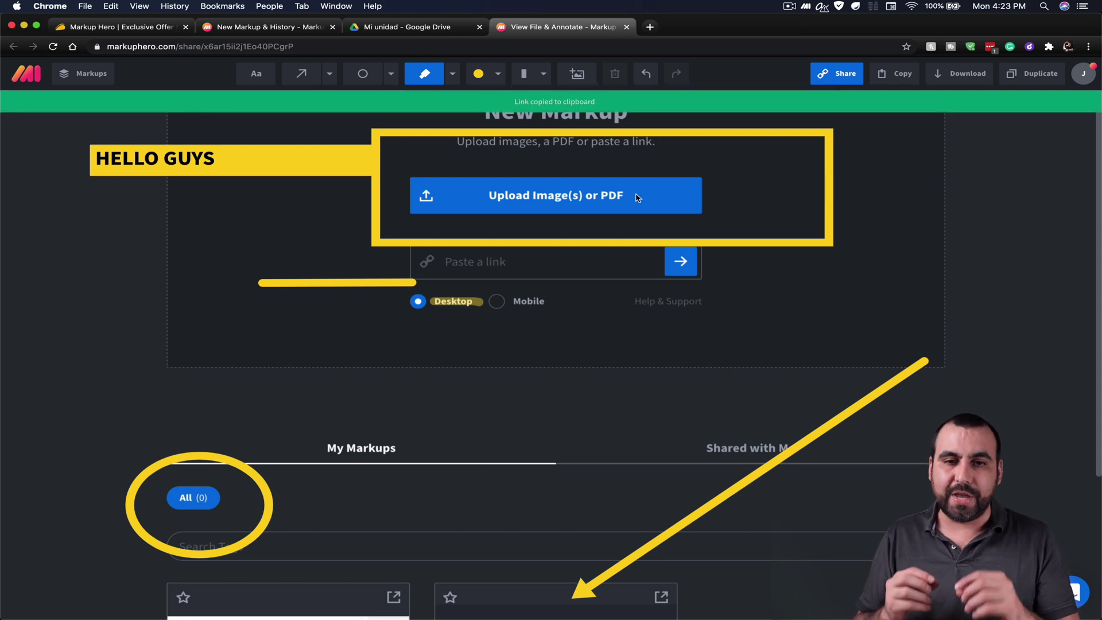
# Paste the copied share link into a new browser tab and load the shared markup.
pyautogui.click(650, 27)
pyautogui.press('super+v')
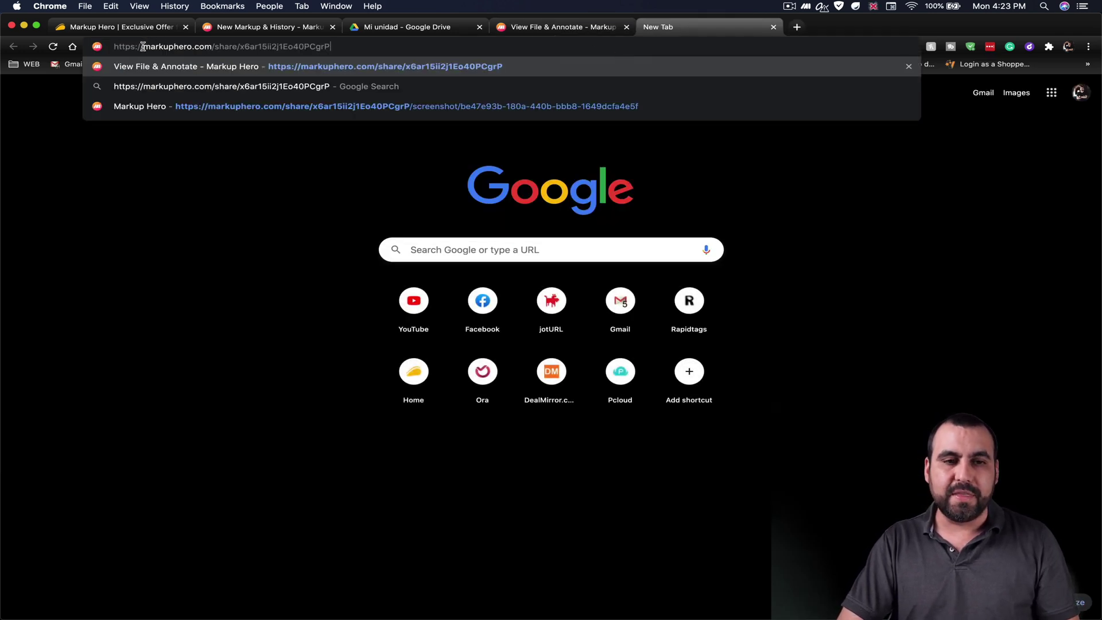
pyautogui.moveTo(143, 46); pyautogui.dragTo(258, 46)
pyautogui.click(258, 47)
pyautogui.press('Return')
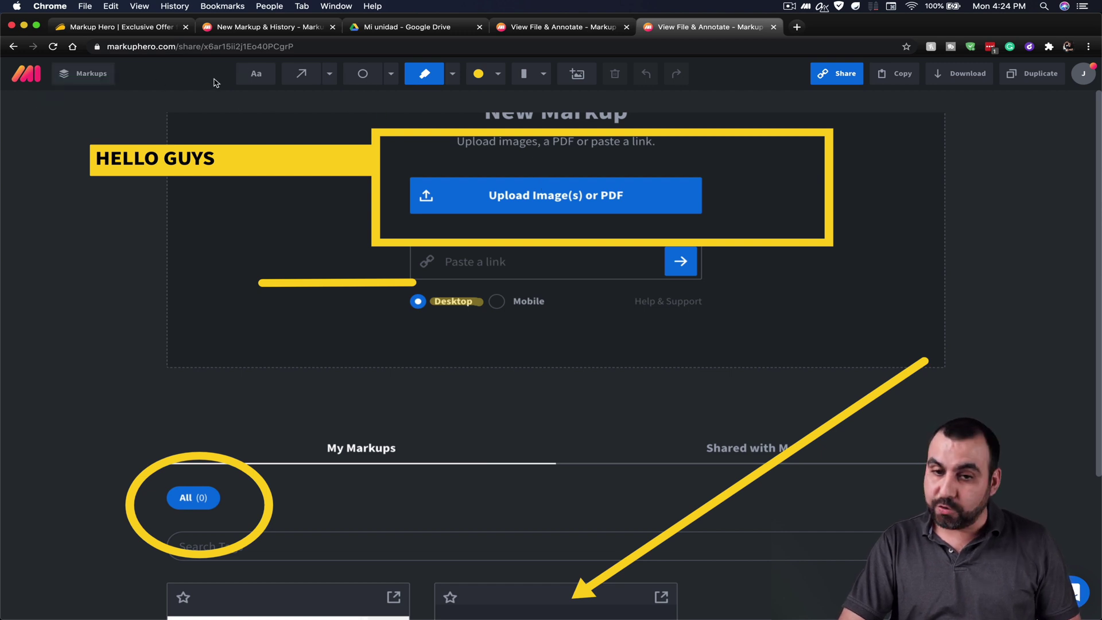
# Load the share link in a private browsing window, then close that window.
pyautogui.press('super+shift+n')
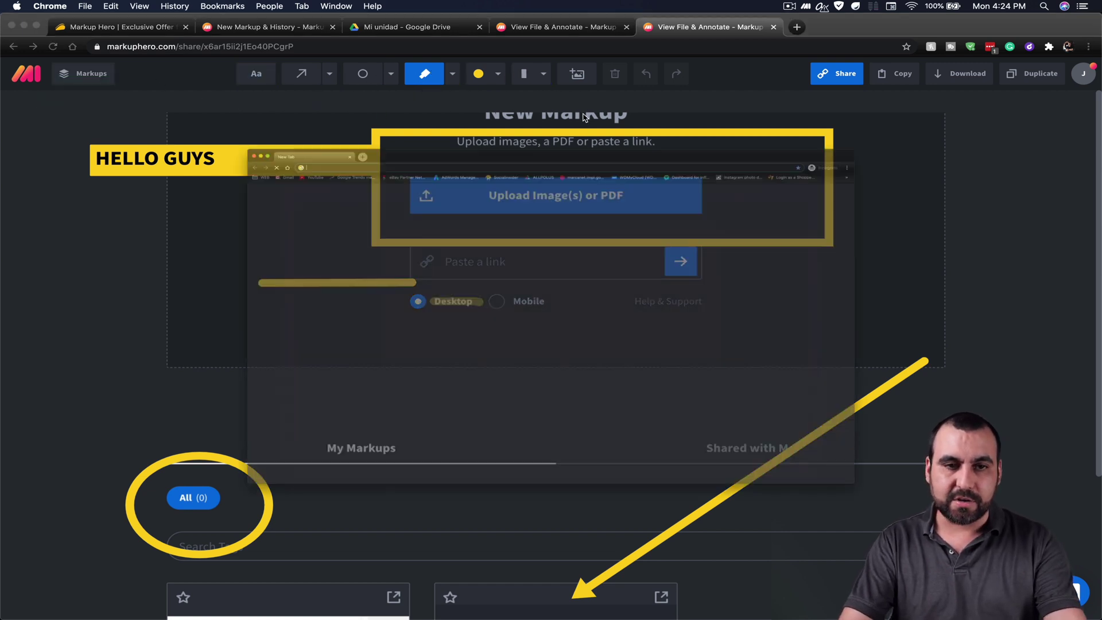
pyautogui.press('super+v')
pyautogui.press('Return')
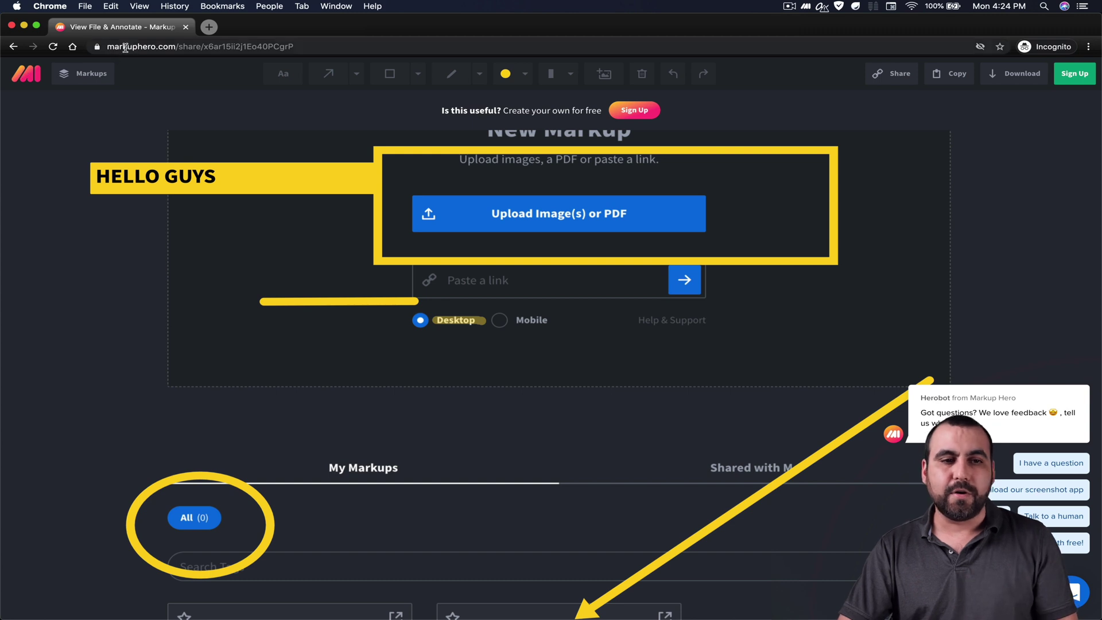
pyautogui.moveTo(119, 47); pyautogui.dragTo(193, 49)
pyautogui.click(191, 48)
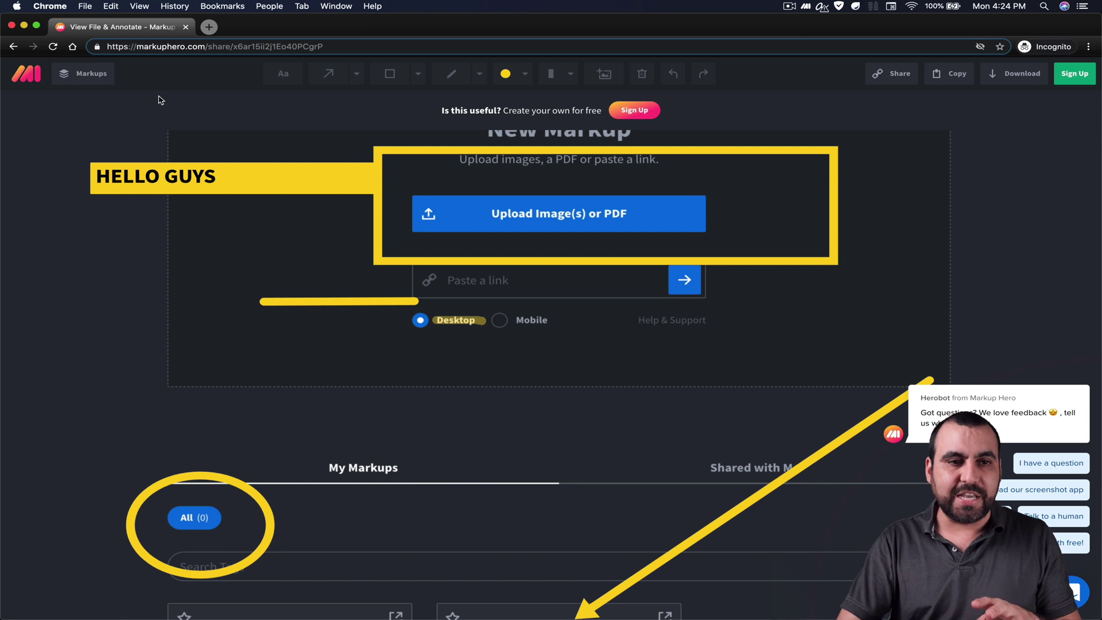
pyautogui.click(12, 25)
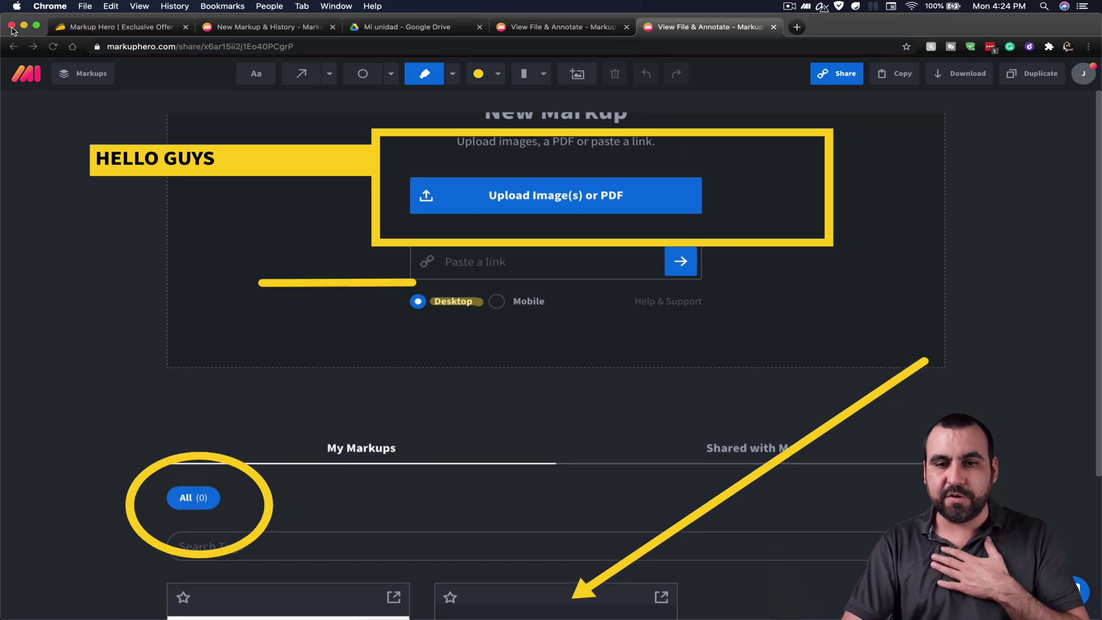
# Close both annotated markup tabs and return to the New Markup & History page.
pyautogui.click(775, 26)
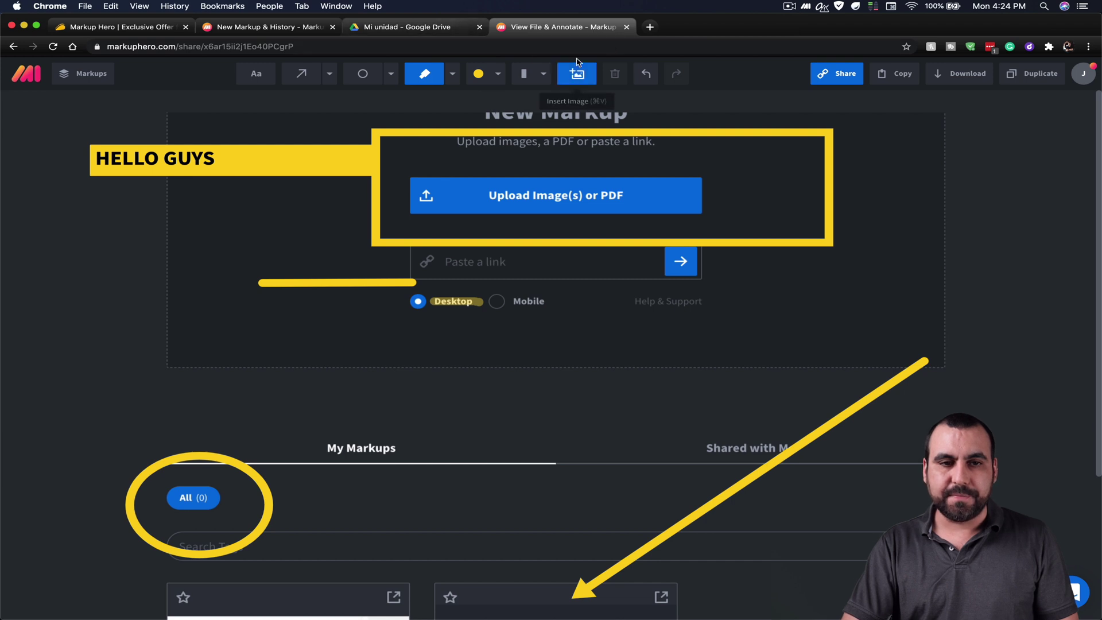
pyautogui.click(625, 27)
pyautogui.click(286, 34)
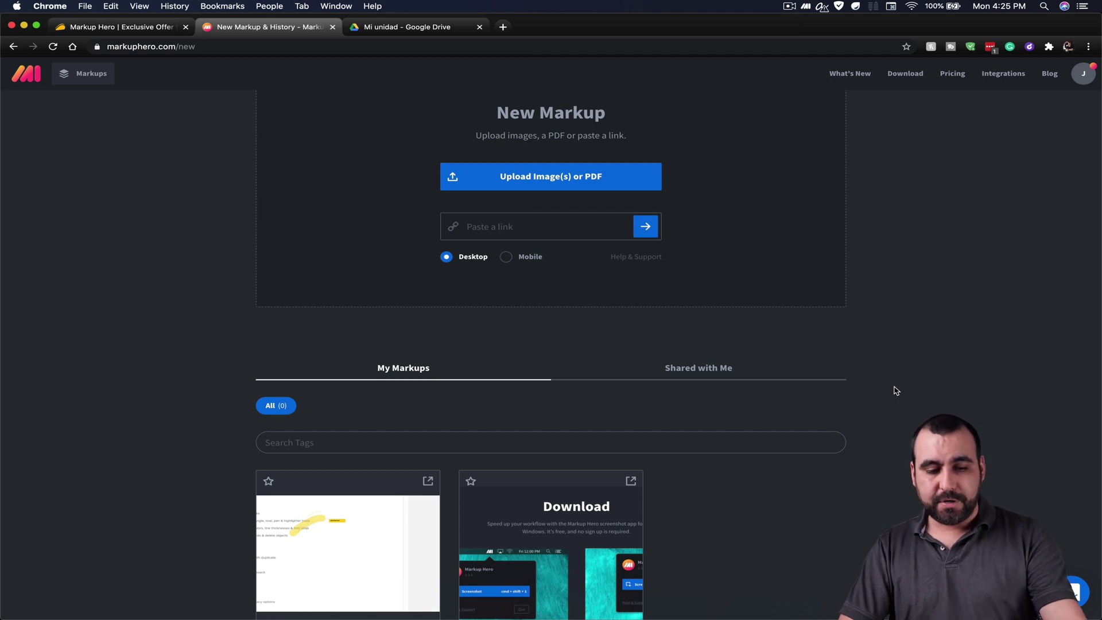
pyautogui.press('super+shift+1')
# Capture the New Markup page and mark the upload button with a green arrow and box.
pyautogui.moveTo(880, 90); pyautogui.dragTo(167, 555)
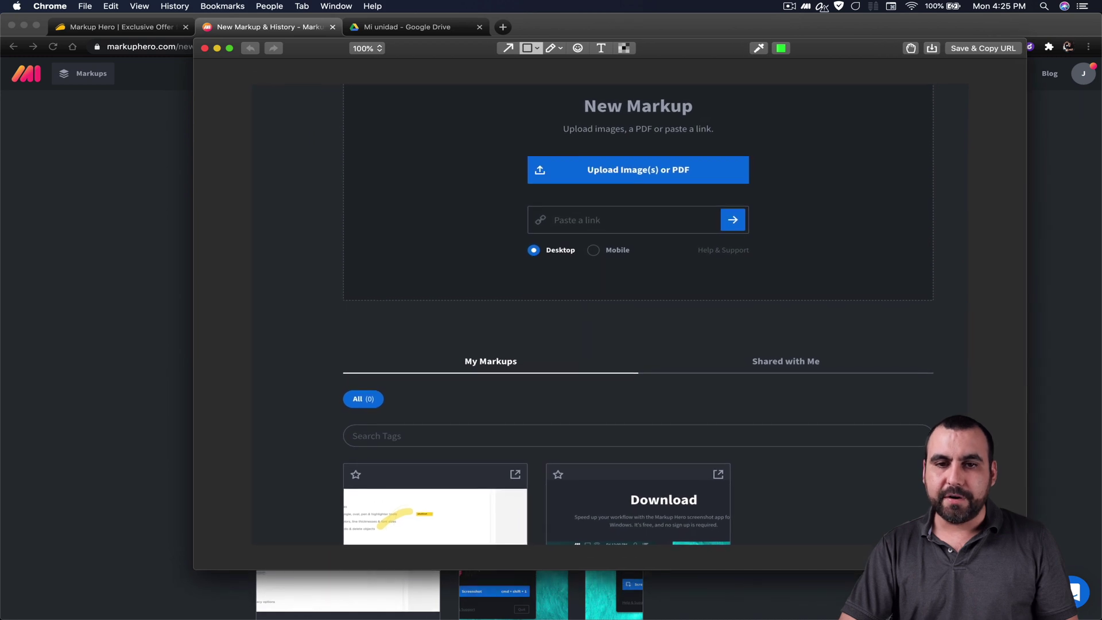
pyautogui.click(511, 49)
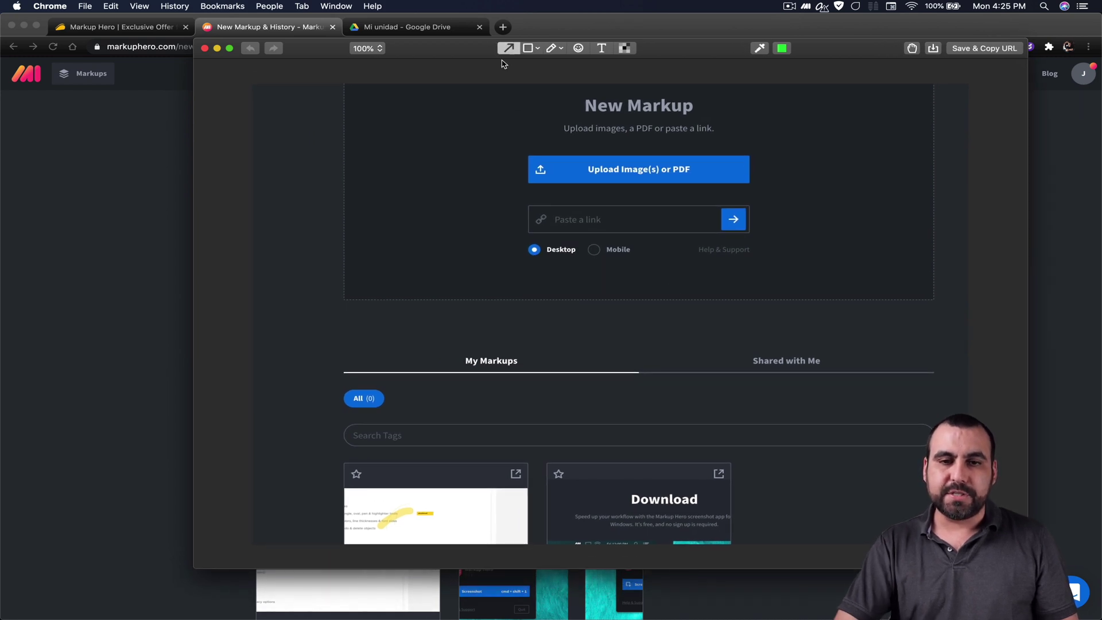
pyautogui.moveTo(203, 219); pyautogui.dragTo(531, 187)
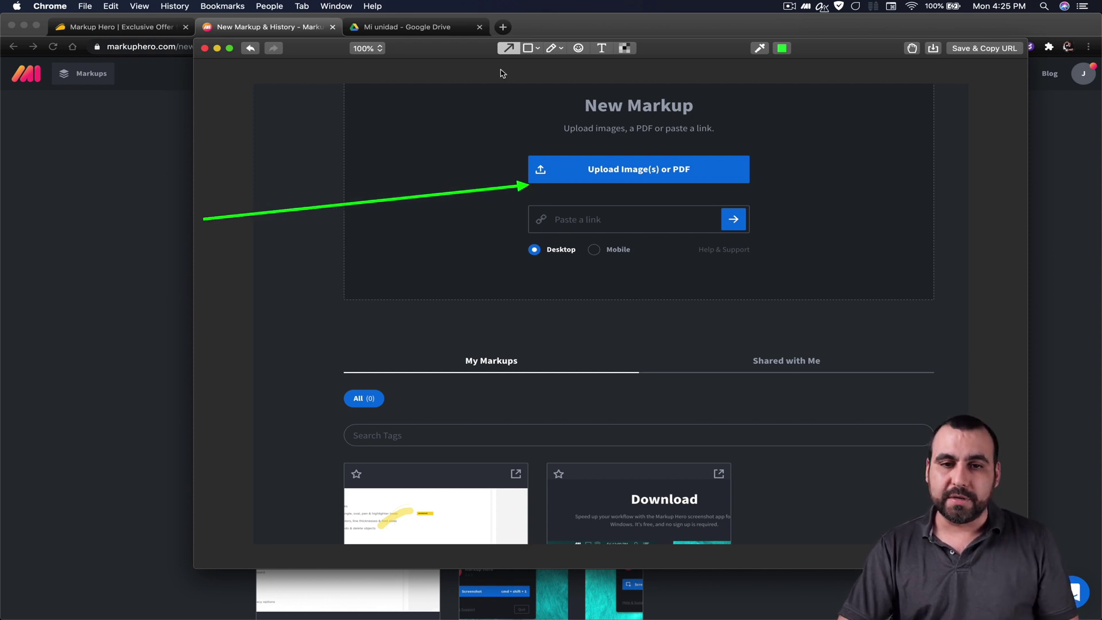
pyautogui.click(528, 49)
pyautogui.moveTo(220, 241); pyautogui.dragTo(330, 299)
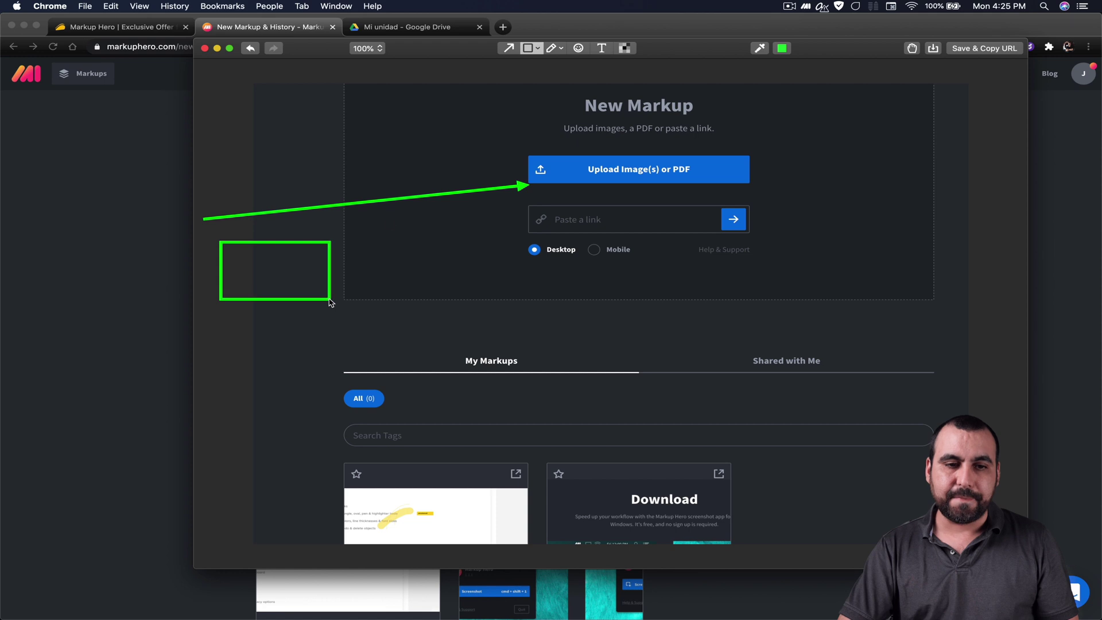
# Add the sample text 'asdasdasdasdas' and close the annotation editor.
pyautogui.click(601, 48)
pyautogui.click(220, 343)
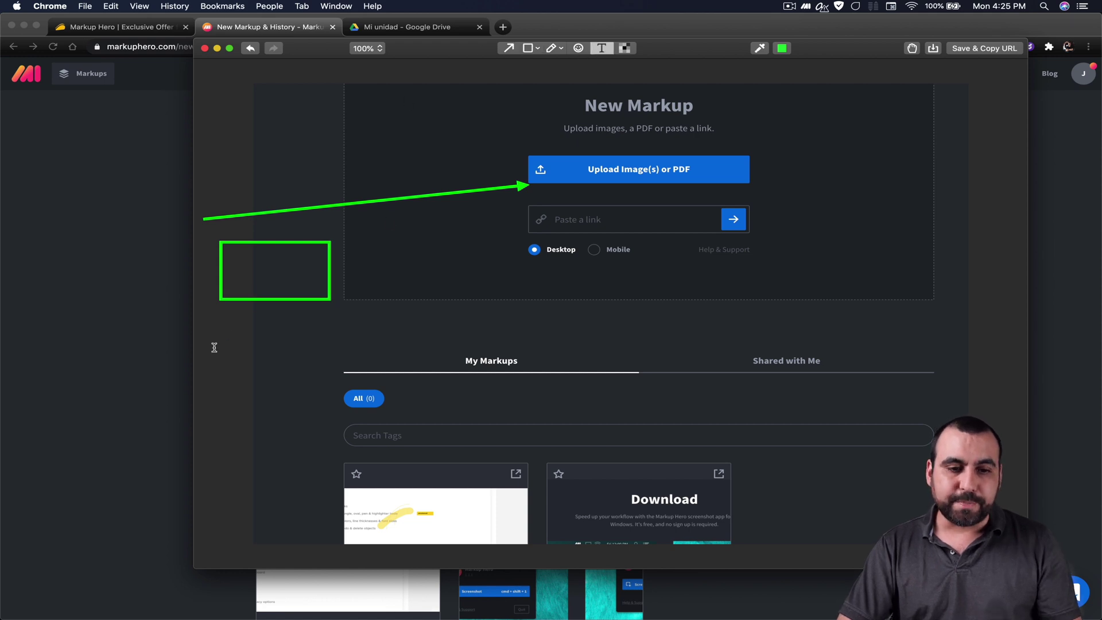
pyautogui.write('asdasdasdasdas')
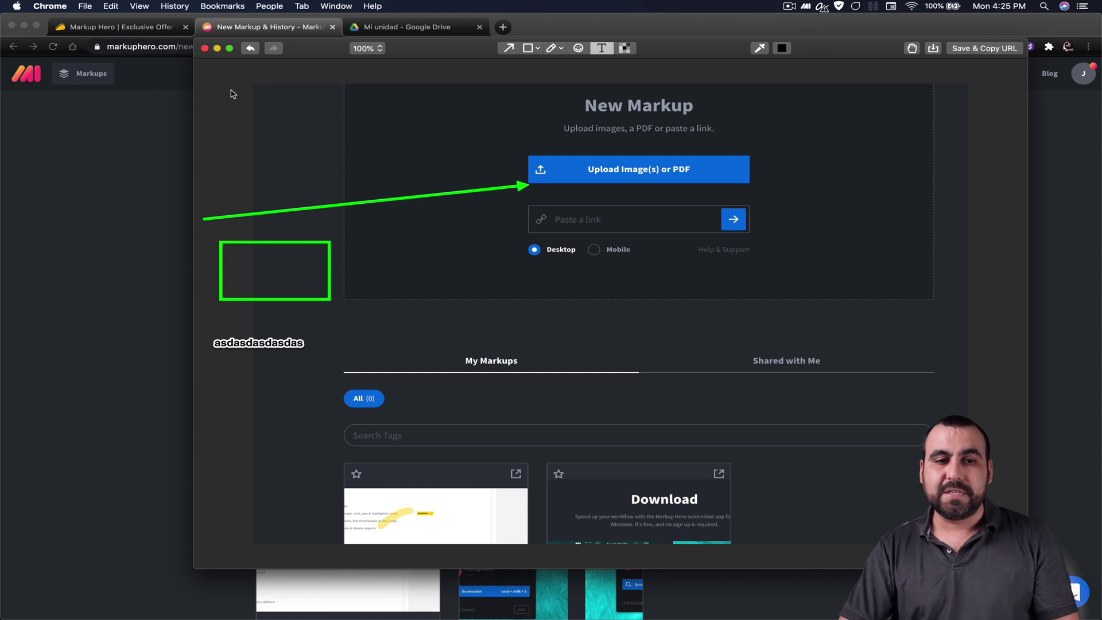
pyautogui.click(205, 48)
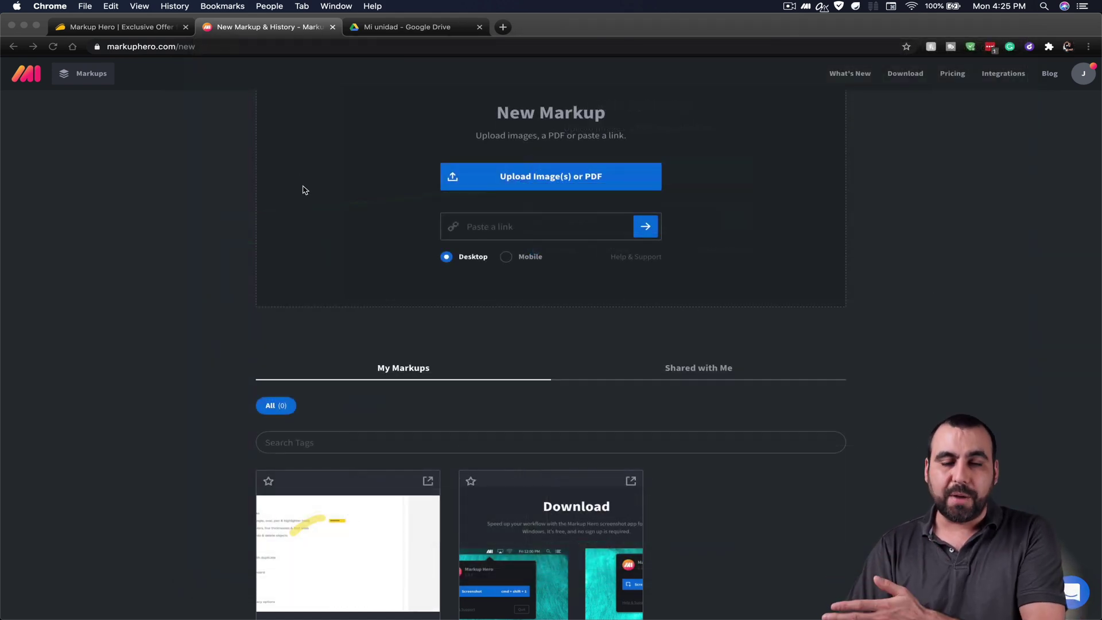
# Show the Slack App and Google Drive App integrations, then switch to the Google Drive tab.
pyautogui.scroll(2, 343, 275)
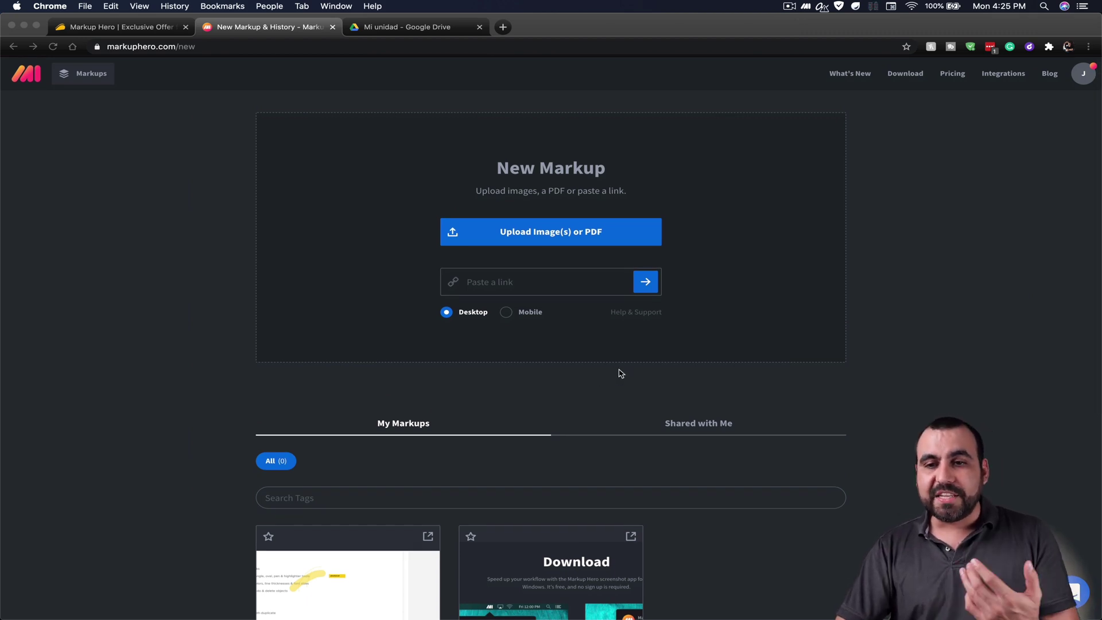
pyautogui.click(1009, 76)
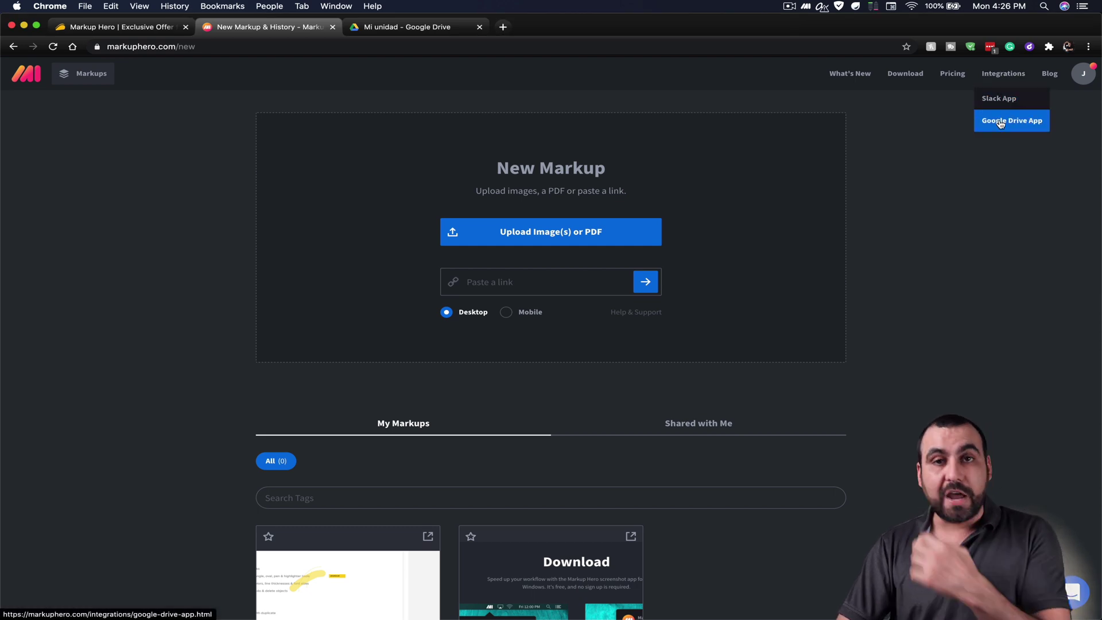
pyautogui.click(422, 26)
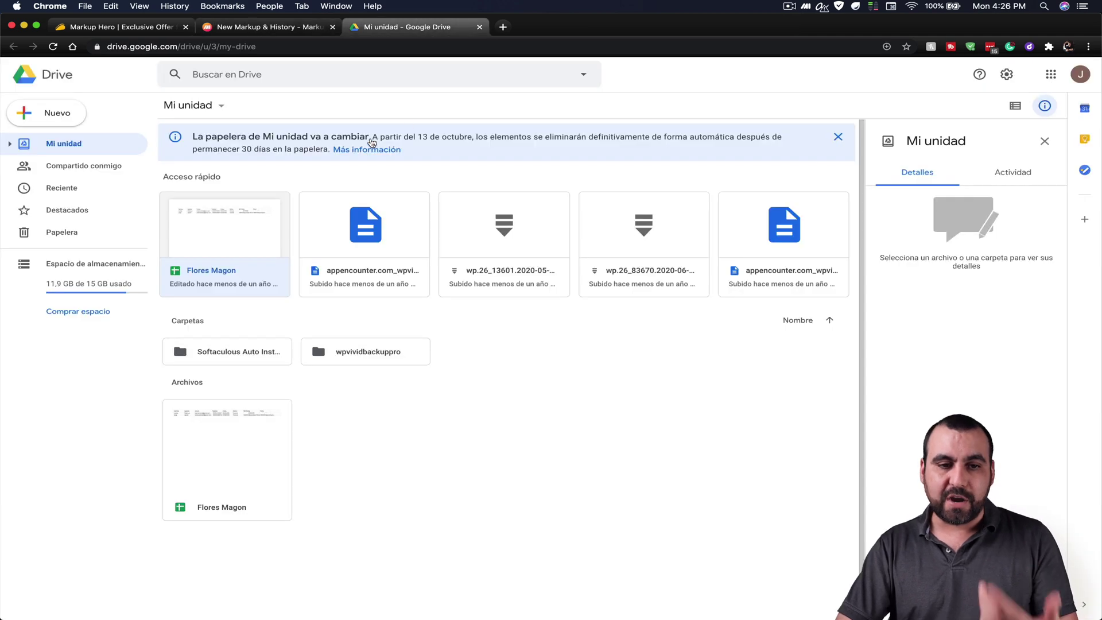
# Open the Flores Magon file via Abrir con in Markup Hero - Annotate Files.
pyautogui.rightClick(245, 225)
pyautogui.moveTo(312, 256)
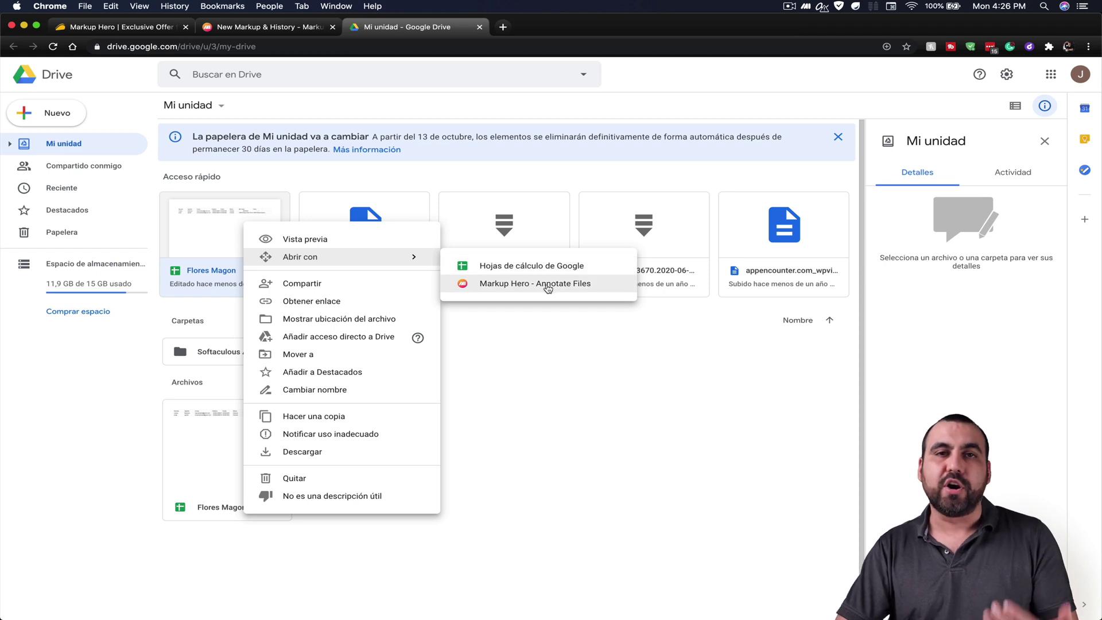
pyautogui.click(528, 285)
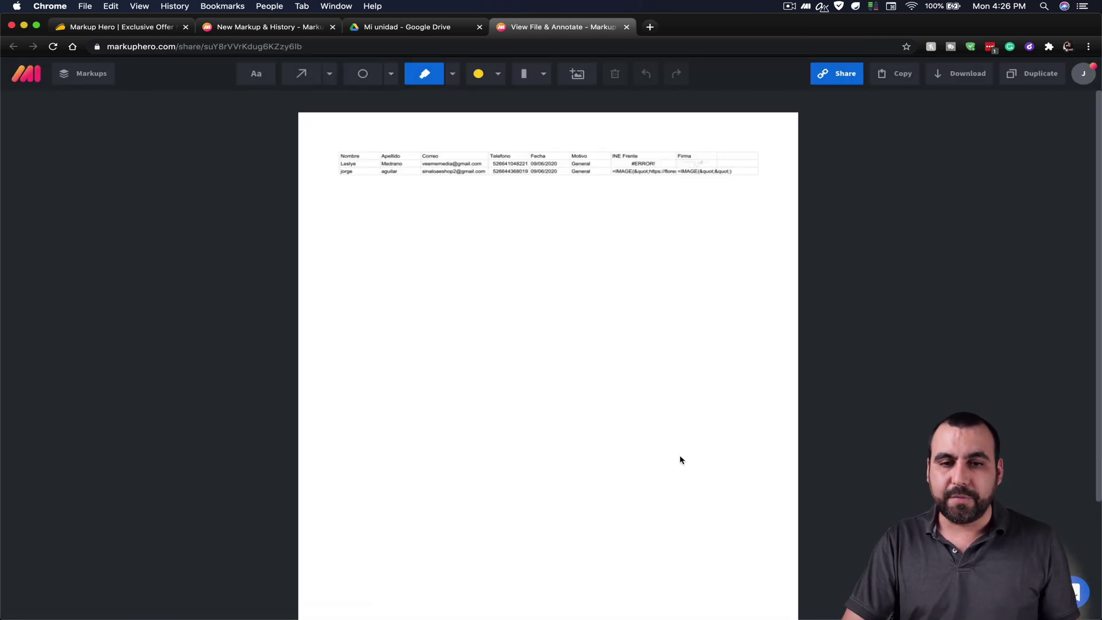
# Add two yellow highlighter strokes and an arrow toward the table, then return to New Markup & History.
pyautogui.moveTo(681, 460); pyautogui.dragTo(527, 238)
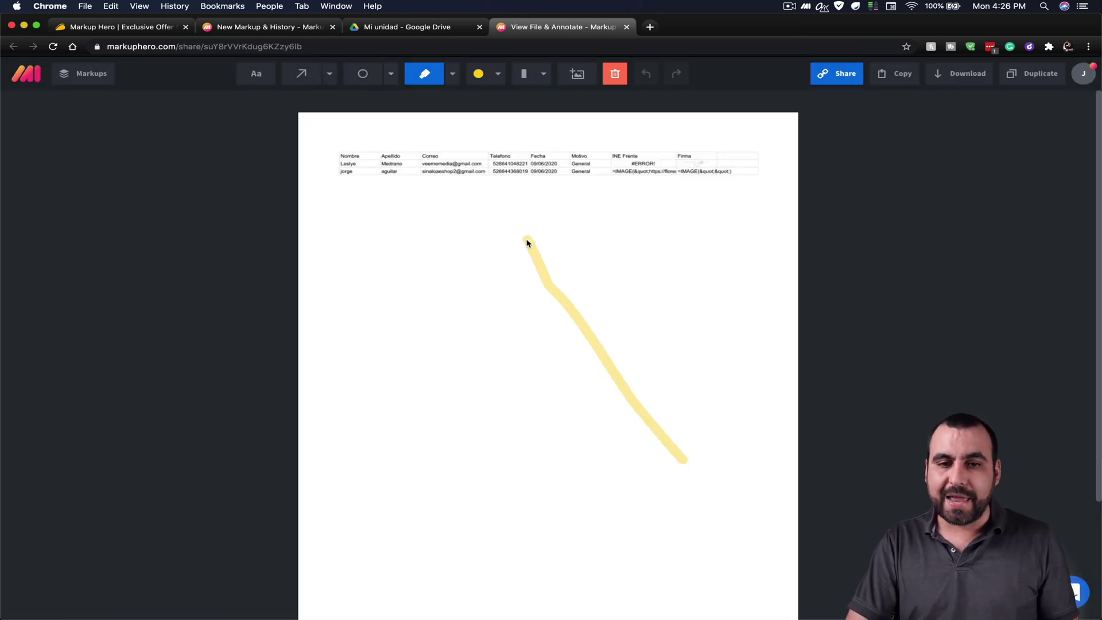
pyautogui.moveTo(616, 242)
pyautogui.mouseDown()
pyautogui.moveTo(467, 278)
pyautogui.moveTo(700, 152)
pyautogui.mouseUp()
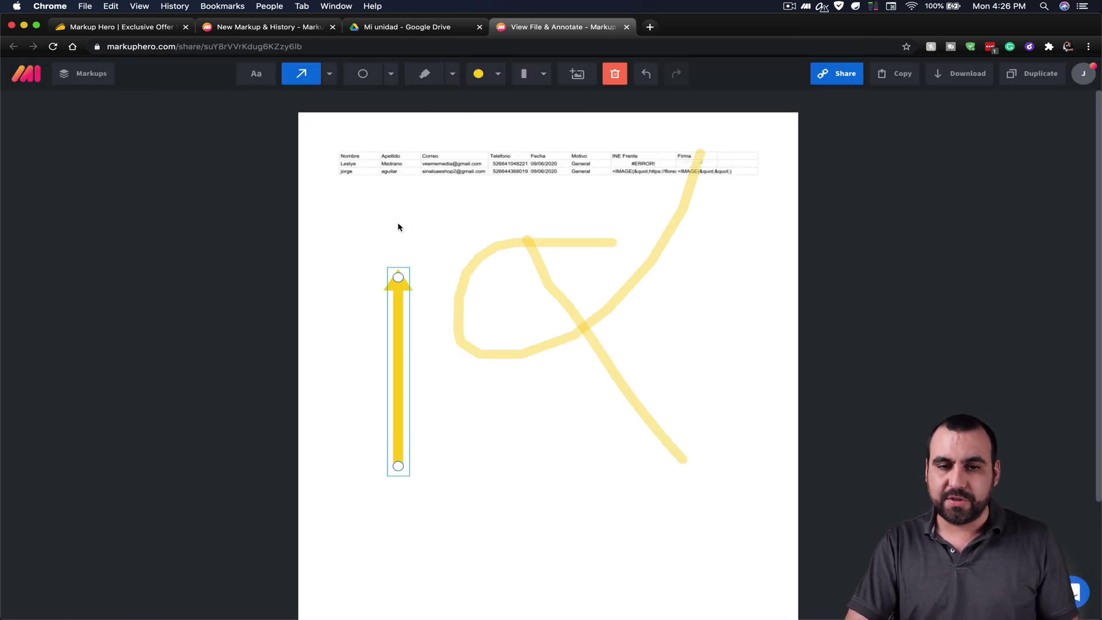
pyautogui.moveTo(399, 278); pyautogui.dragTo(474, 216)
pyautogui.click(682, 249)
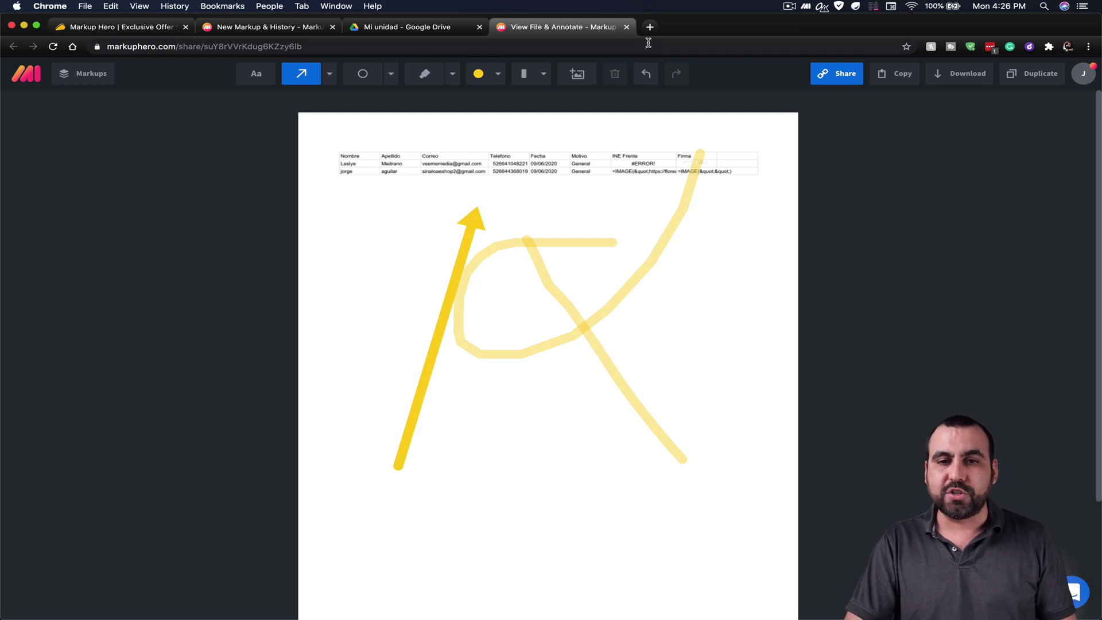
pyautogui.click(627, 27)
pyautogui.click(299, 27)
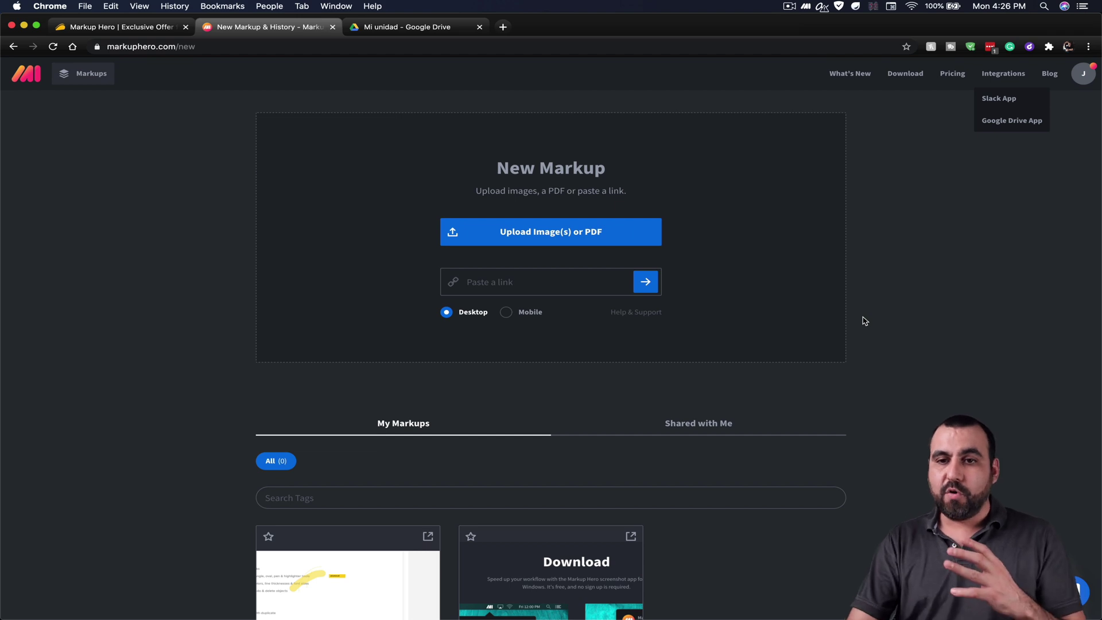
# Bring up the $29.00 Superhero Plan on AppSumo's Markup Hero Exclusive Offer page for capture.
pyautogui.click(138, 27)
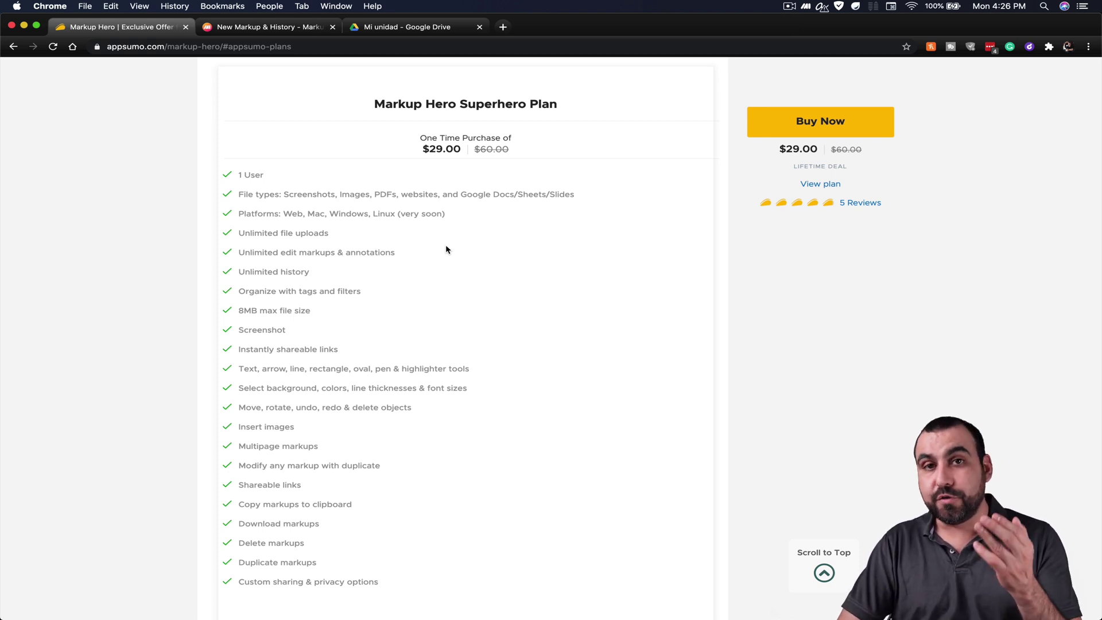
pyautogui.scroll(3, 447, 250)
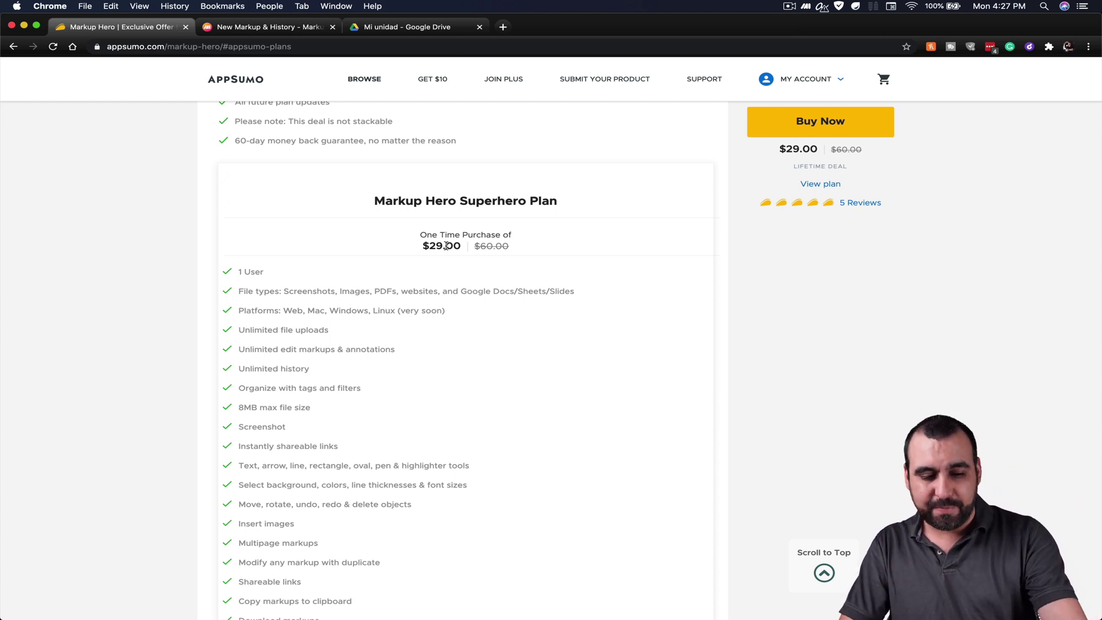
pyautogui.press('super+shift+2')
# Capture the Superhero Plan card and save it with its share URL copied.
pyautogui.moveTo(600, 190); pyautogui.dragTo(111, 499)
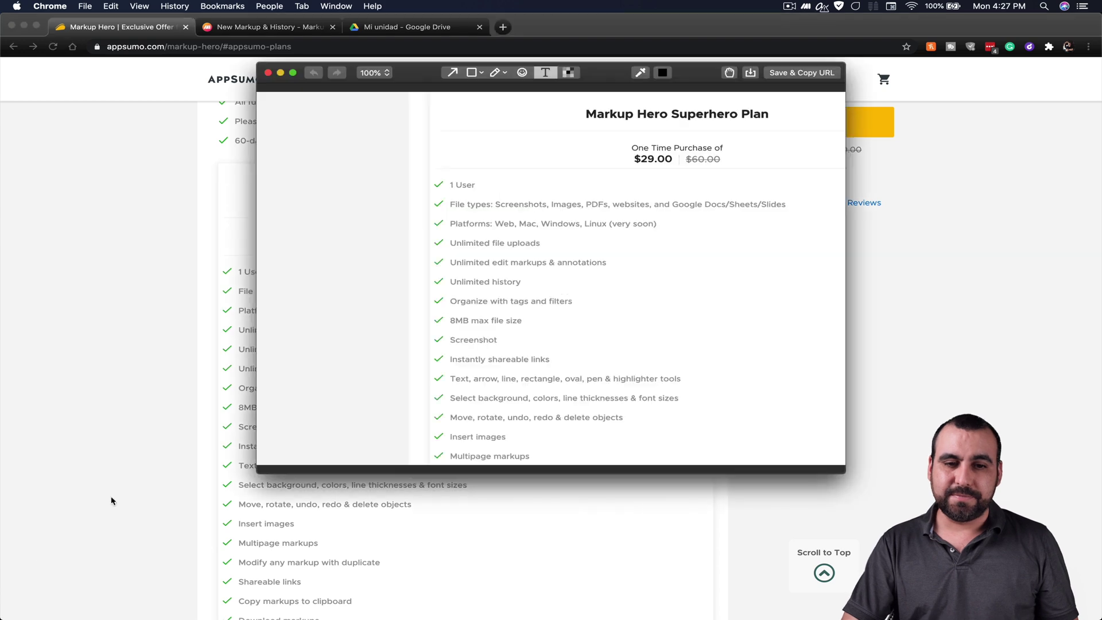
pyautogui.click(804, 72)
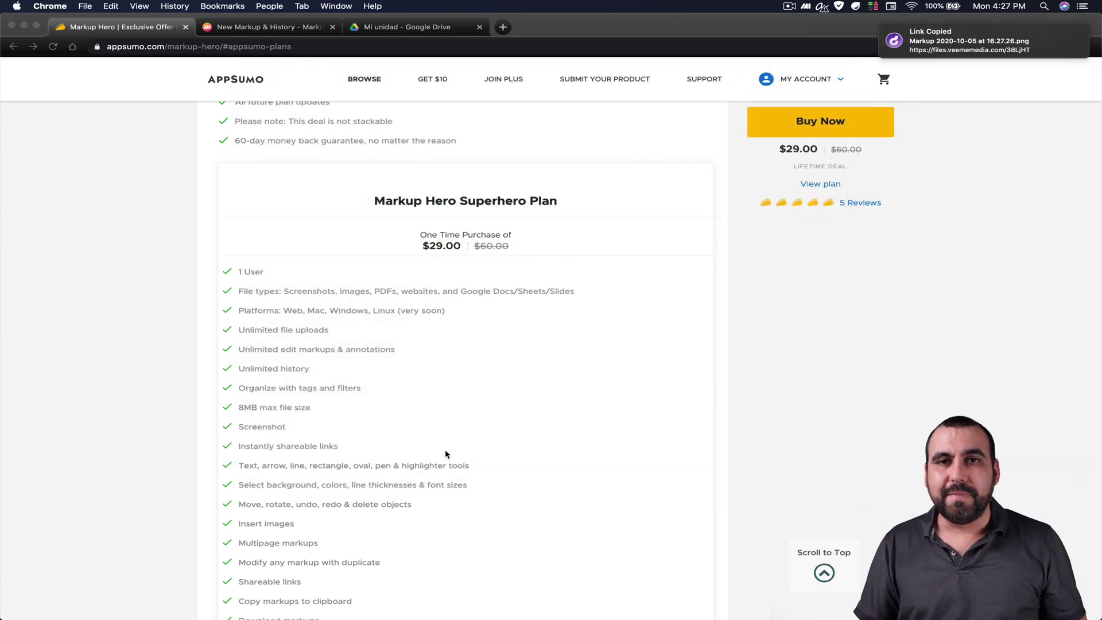